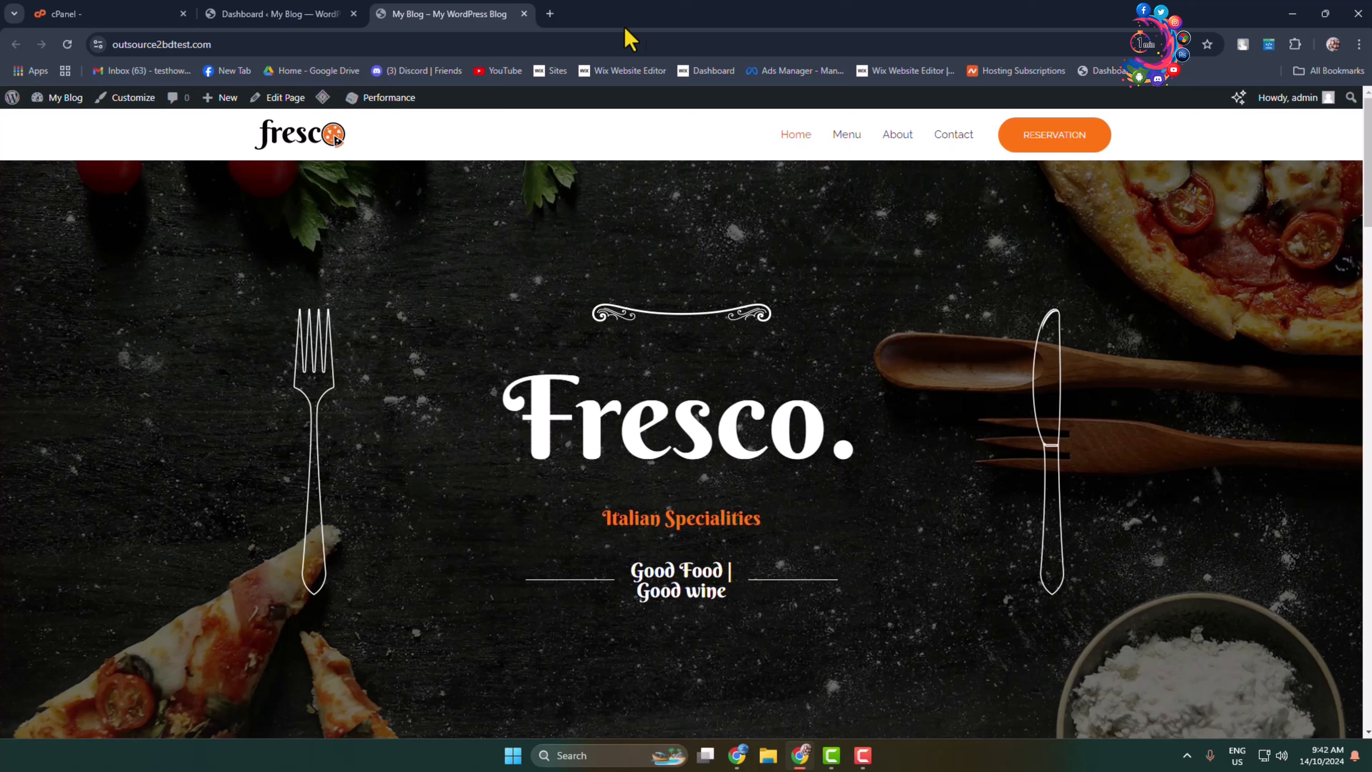
- Search the WordPress plugin directory for fontawesome and activate the official Font Awesome plugin
click(300, 14)
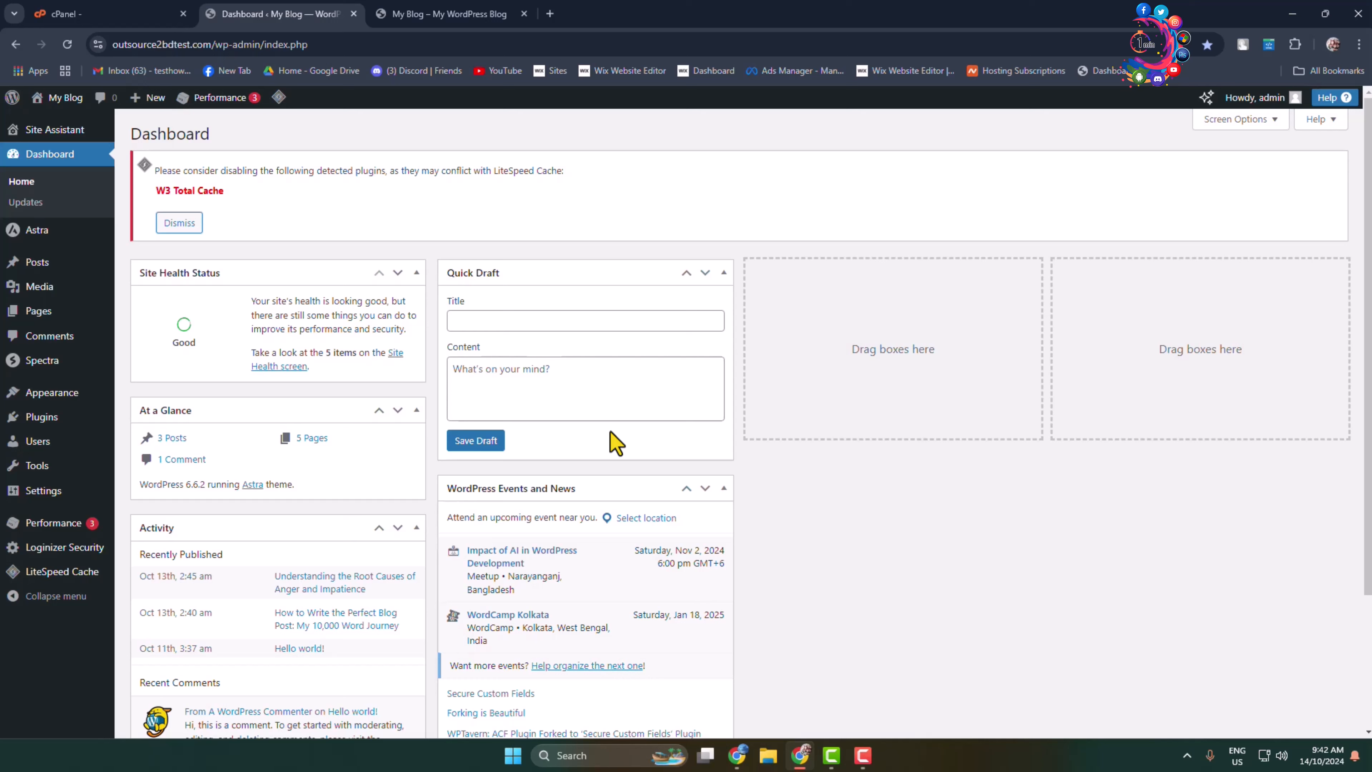
mouse_move(117, 435)
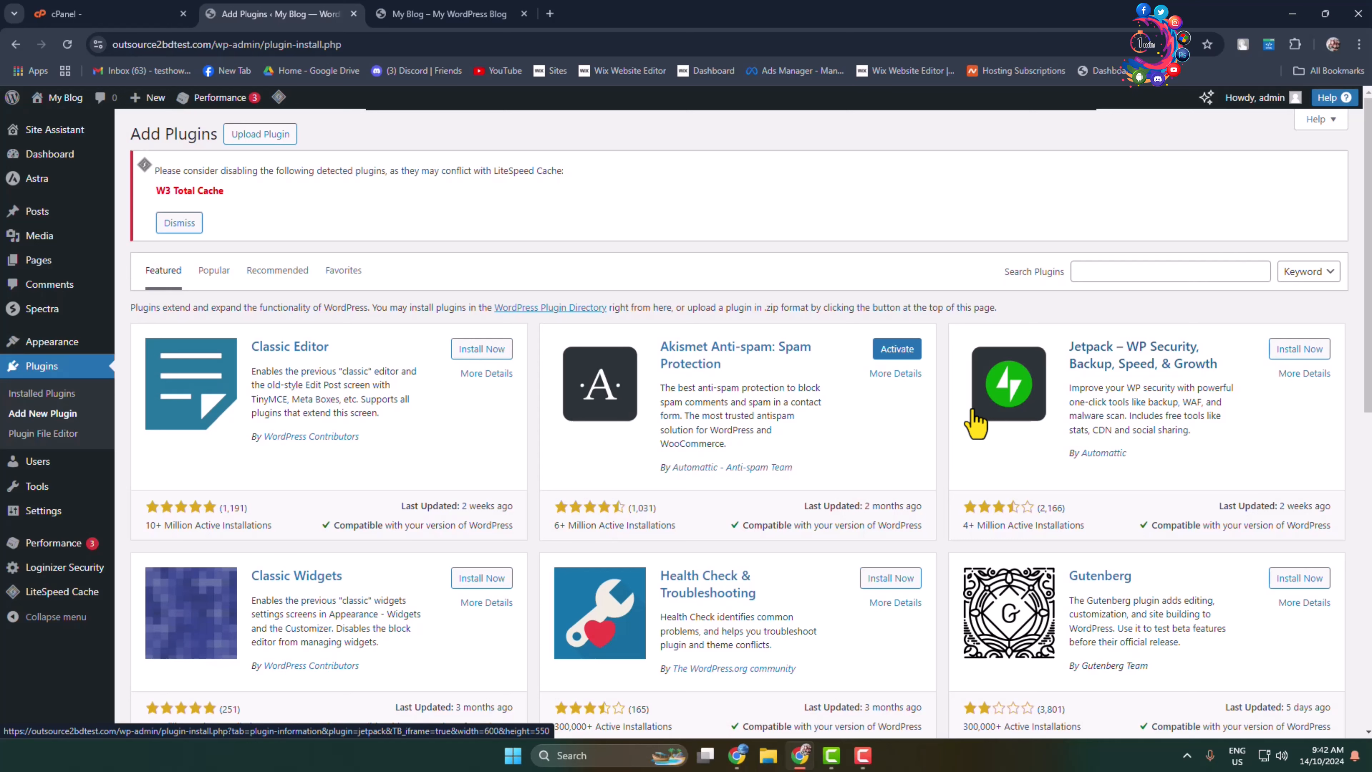
click(1106, 270)
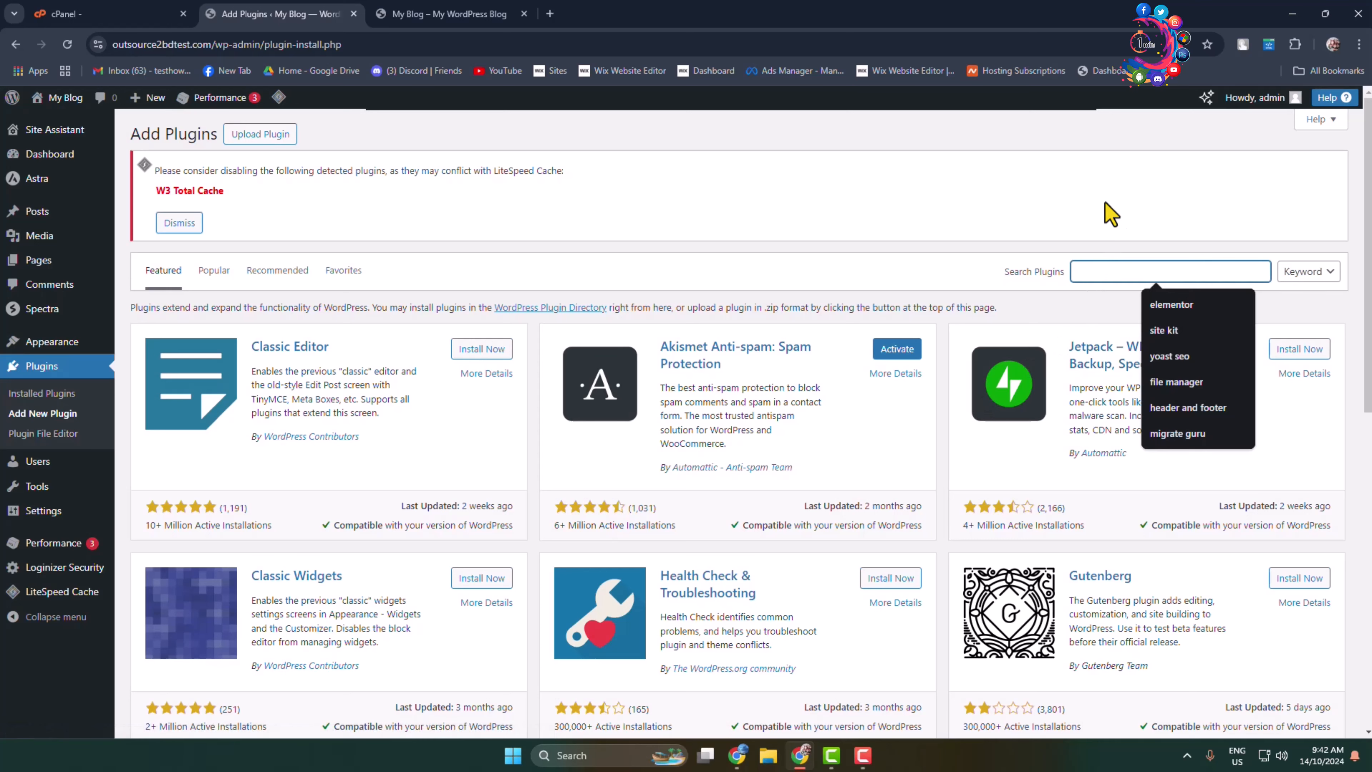
text(fontawesome)
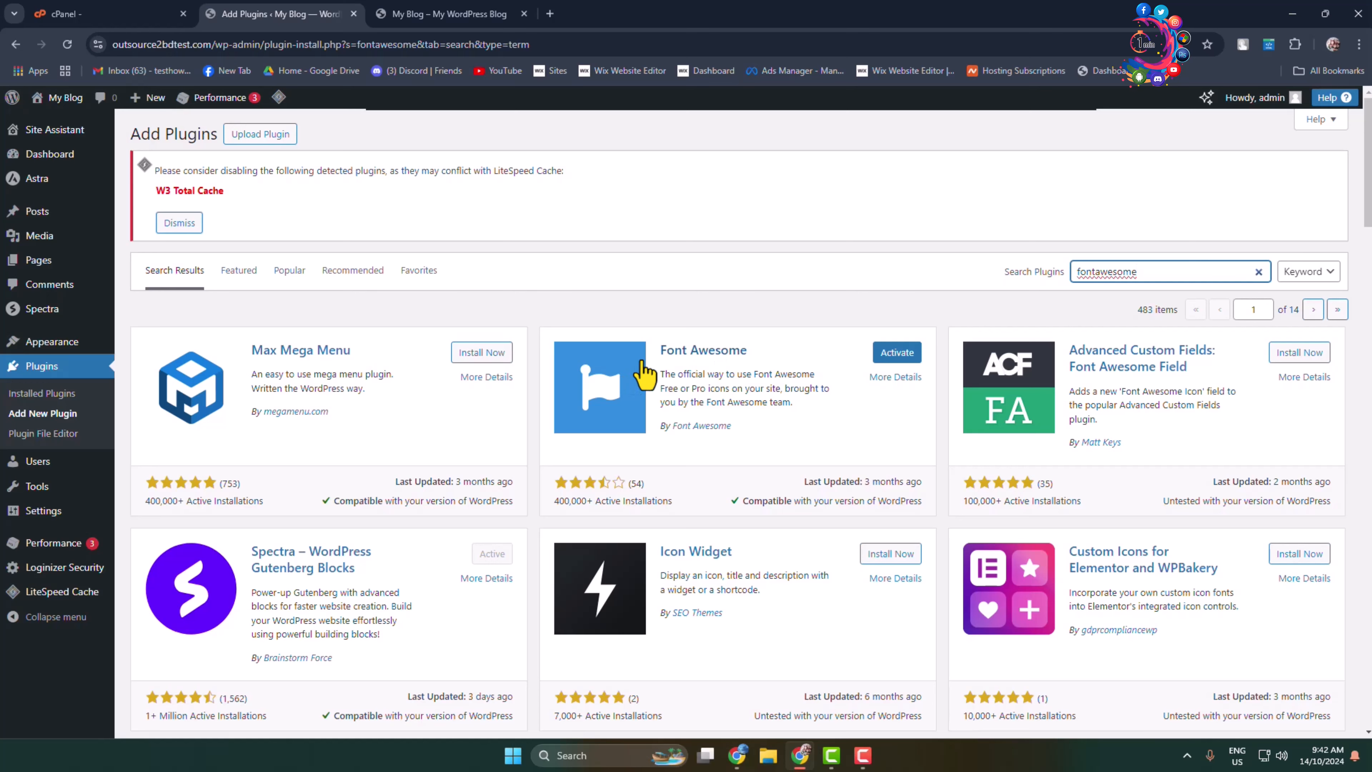
drag(654, 354, 762, 357)
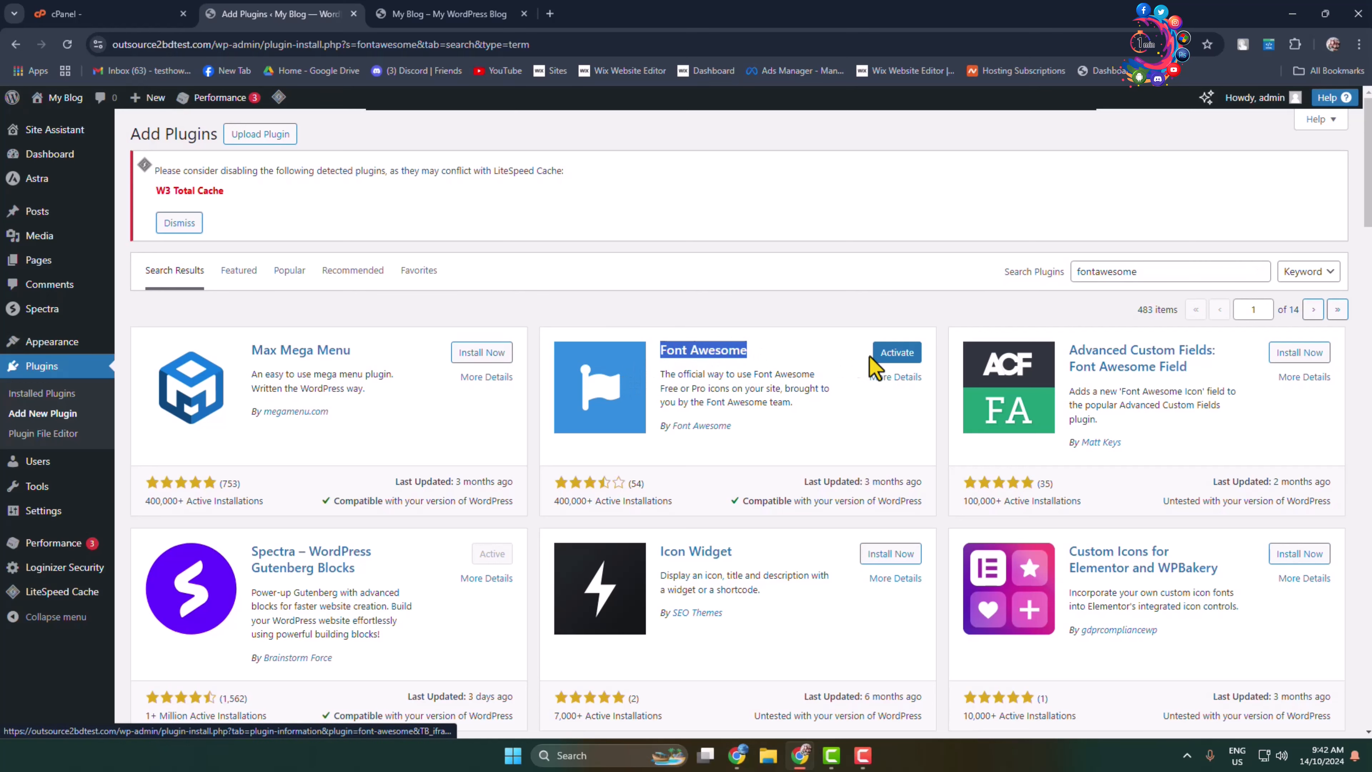
click(891, 356)
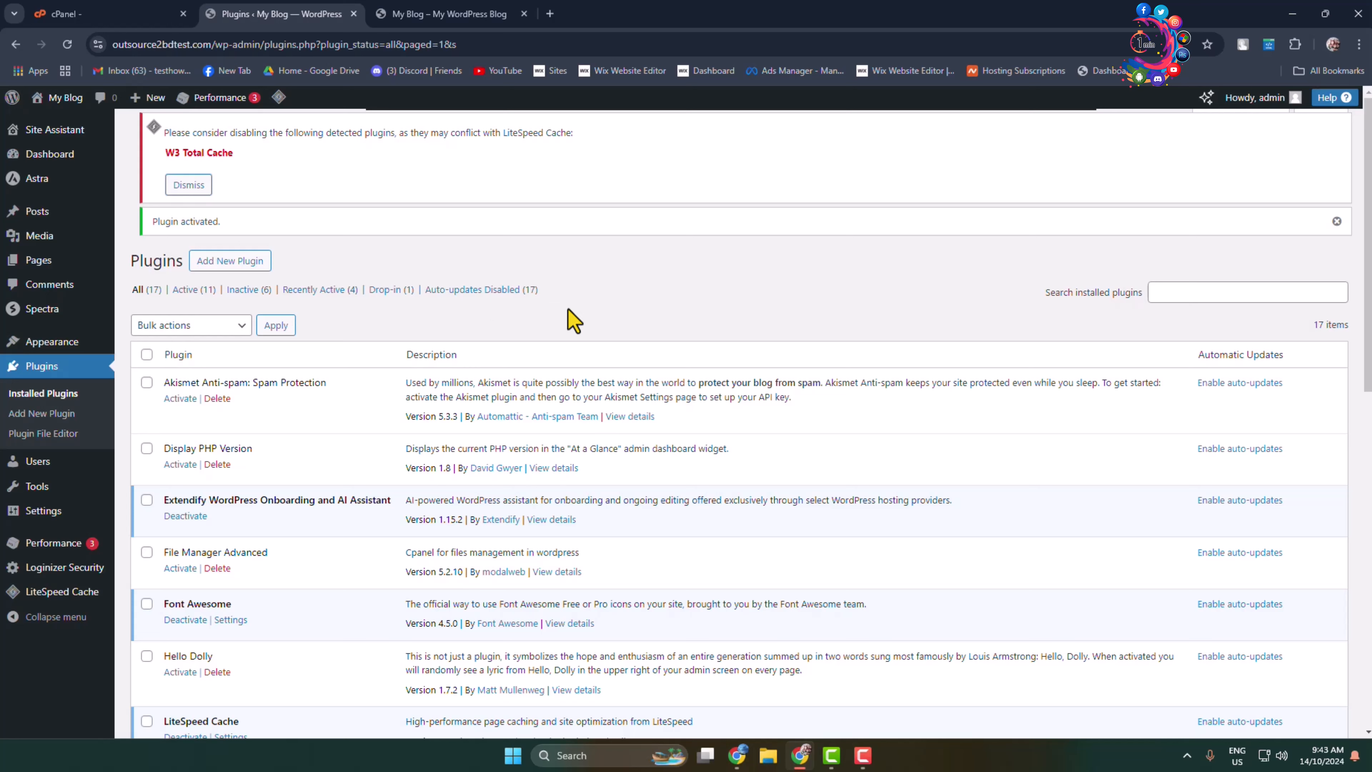
- Open the site's menu management page and bring up the Primary Menu structure
mouse_move(49, 346)
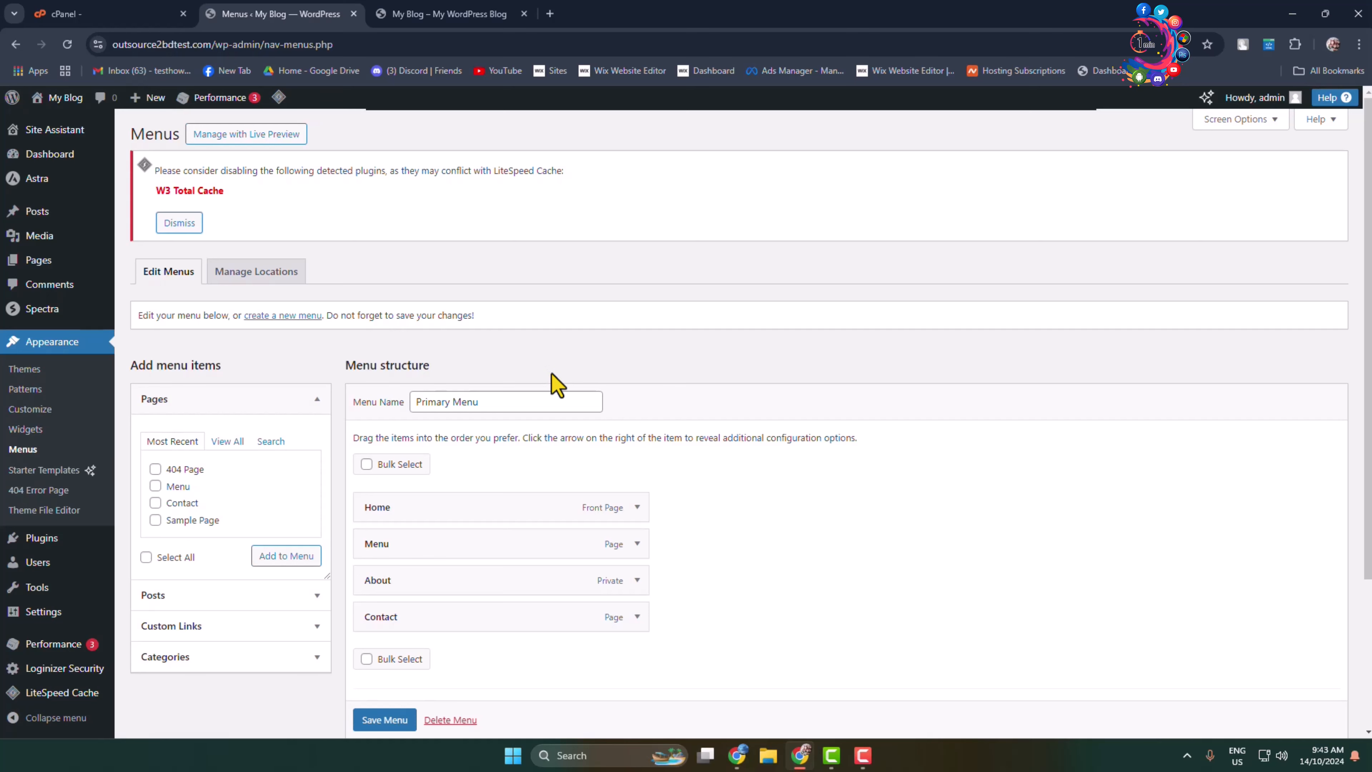
scroll(543, 432, down, 5)
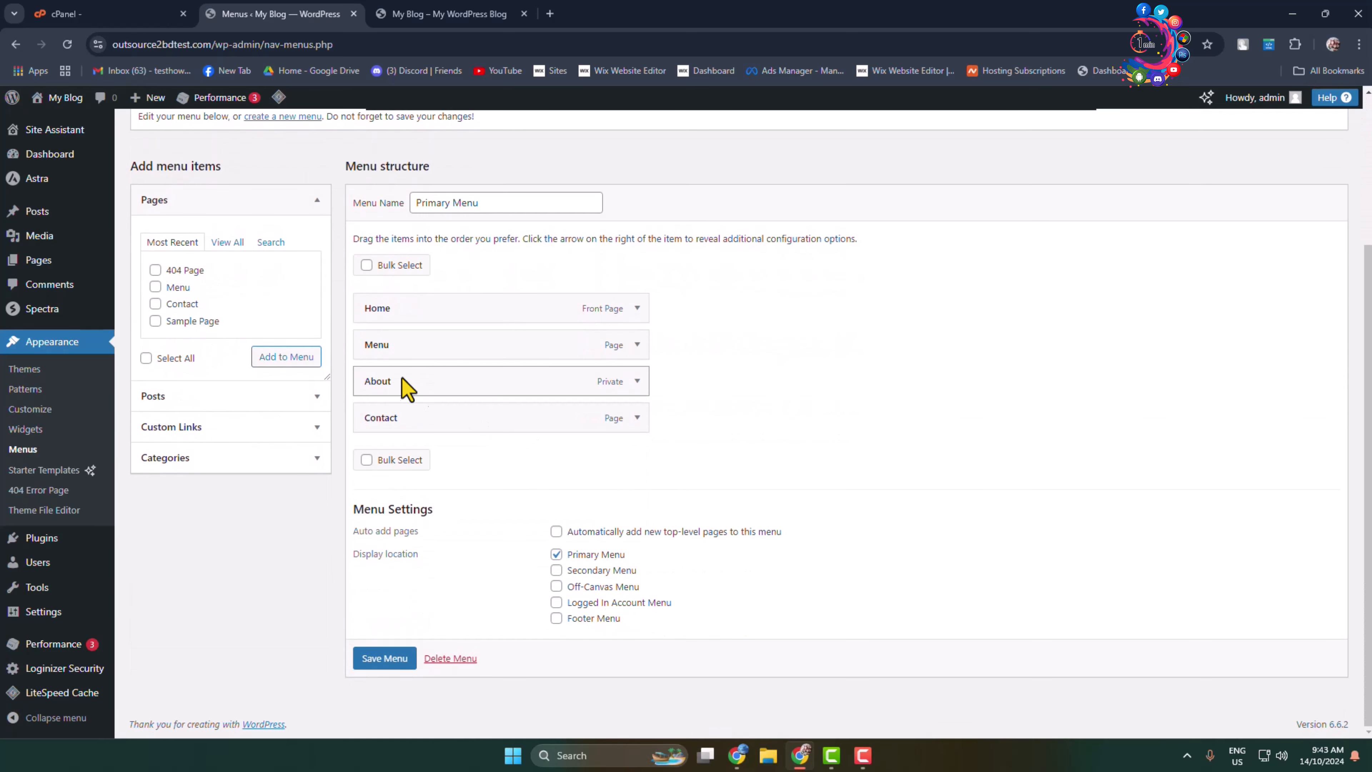
- Search the web for font awesome icons and open Font Awesome's Free Icons page
click(533, 22)
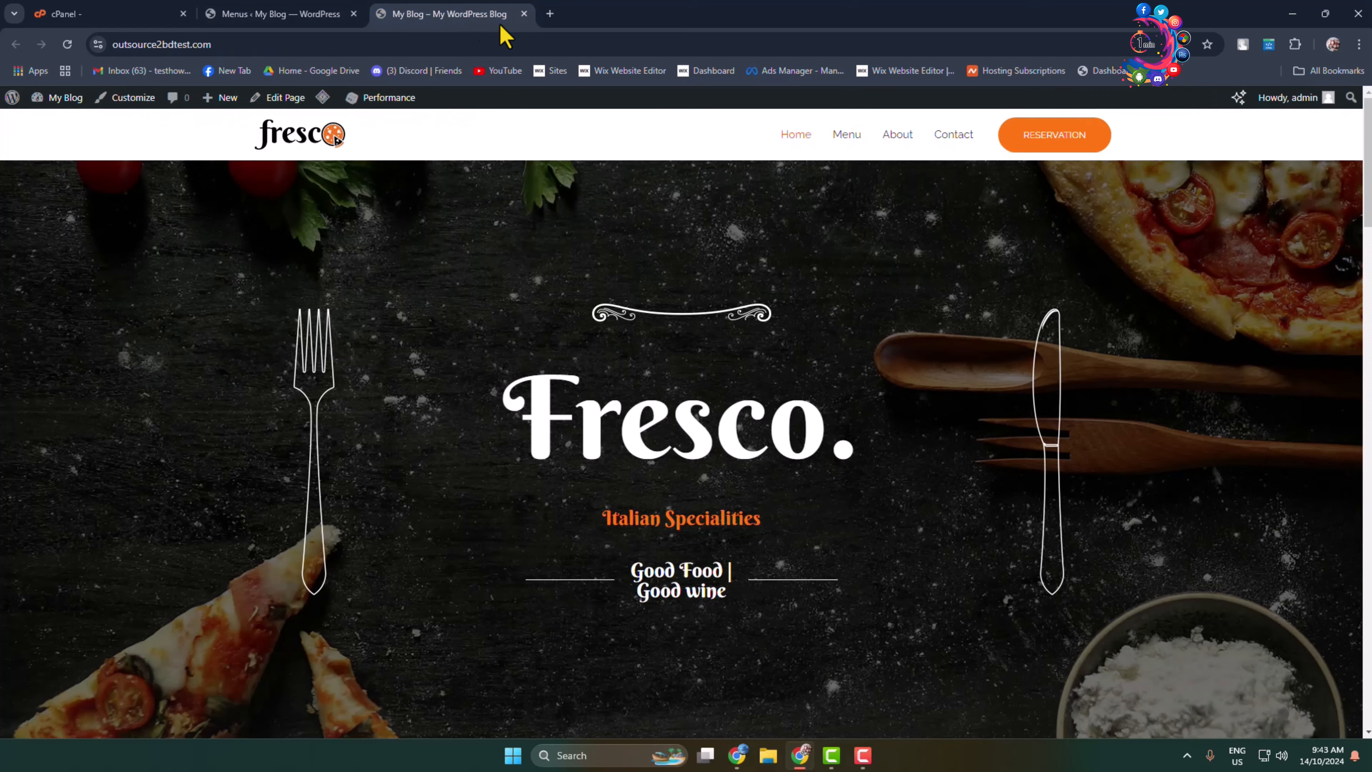
click(637, 43)
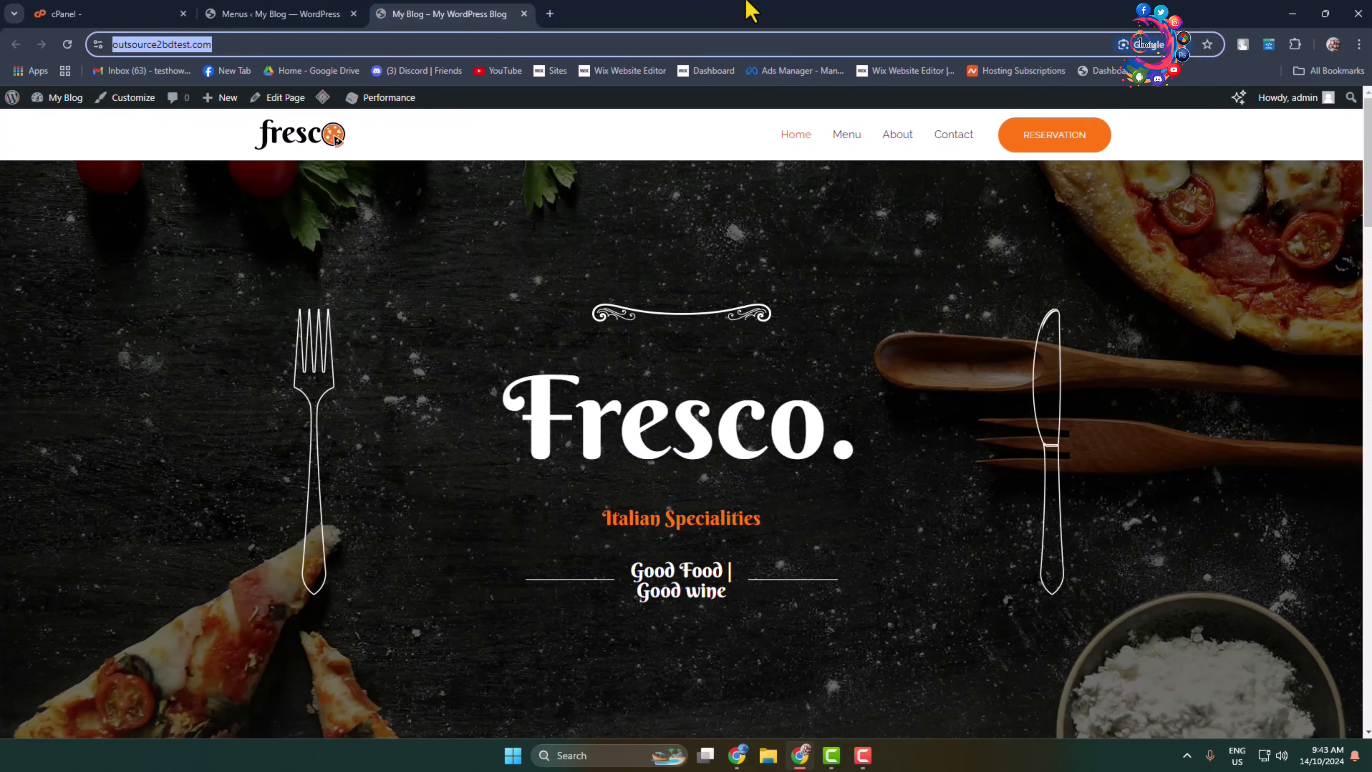
text(font)
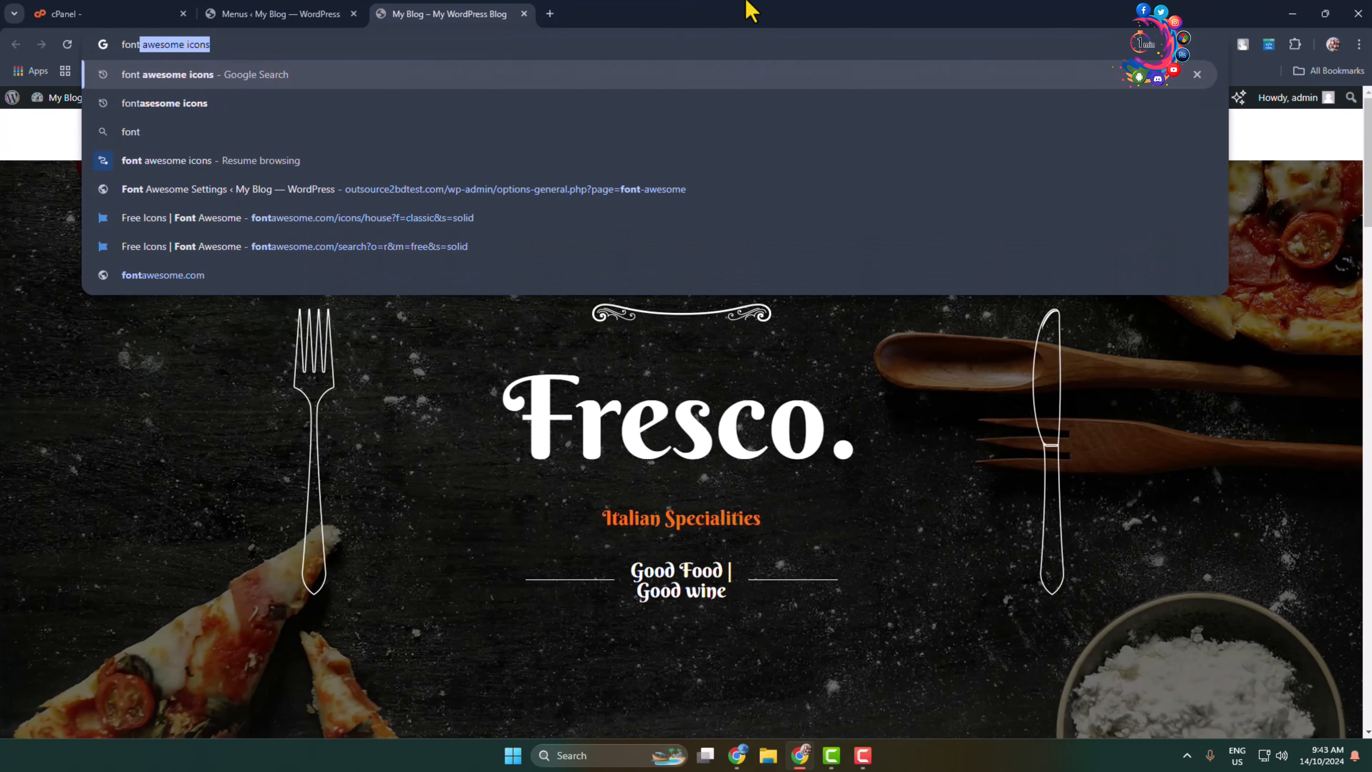
key(Return)
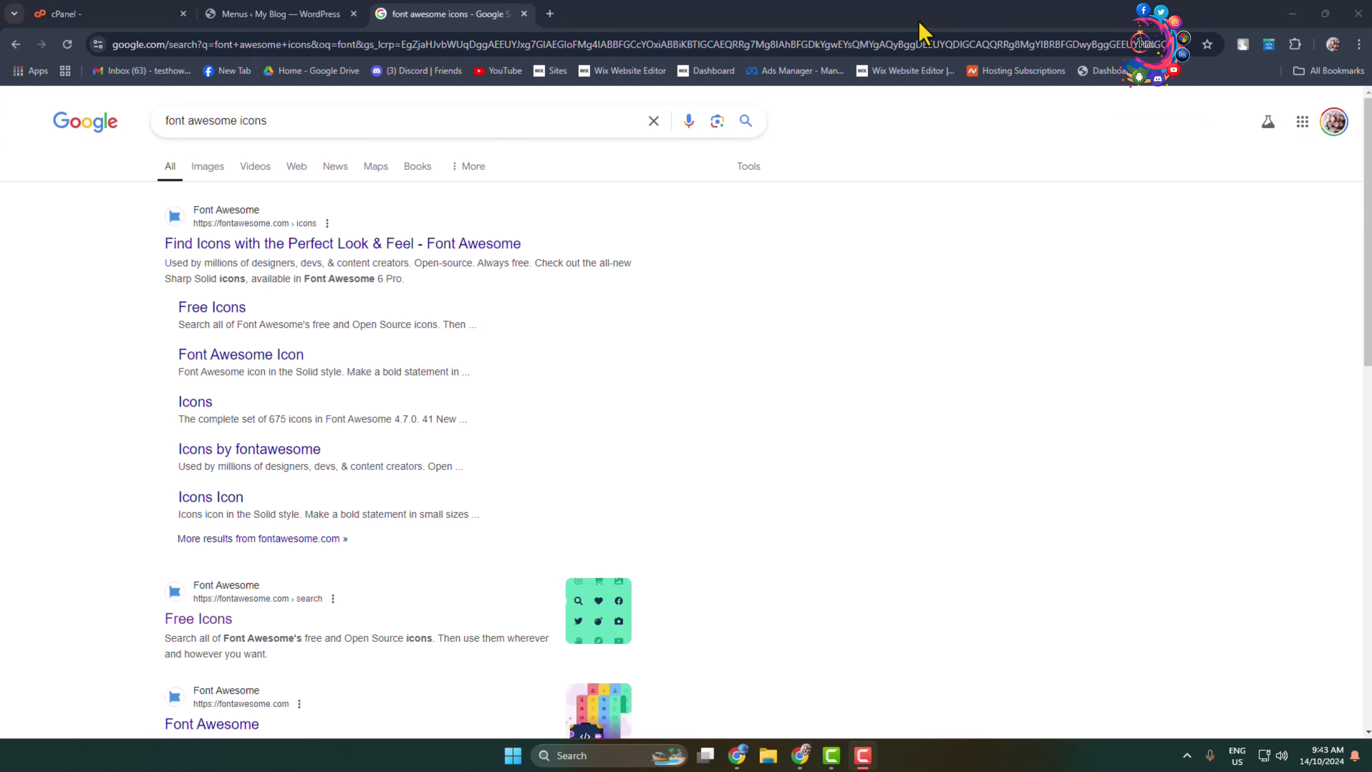
scroll(266, 554, down, 3)
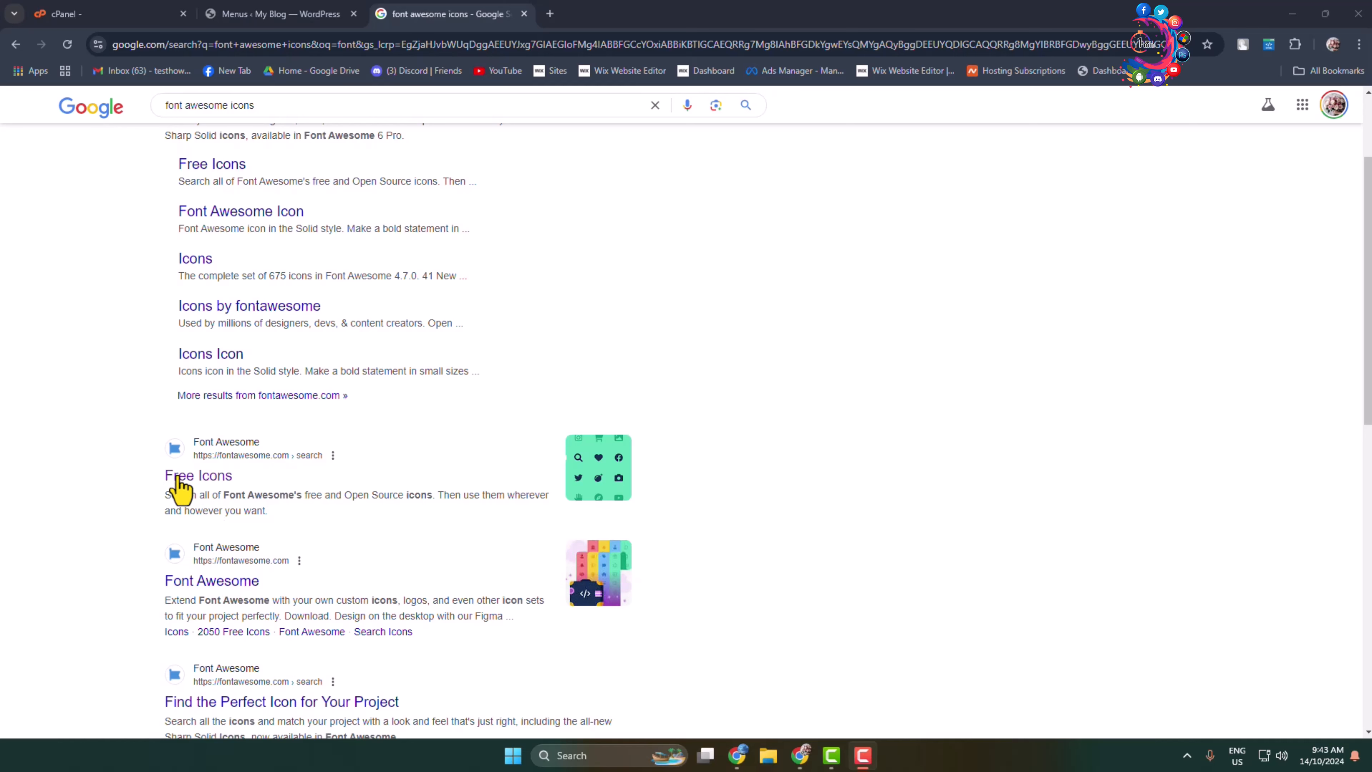
click(193, 475)
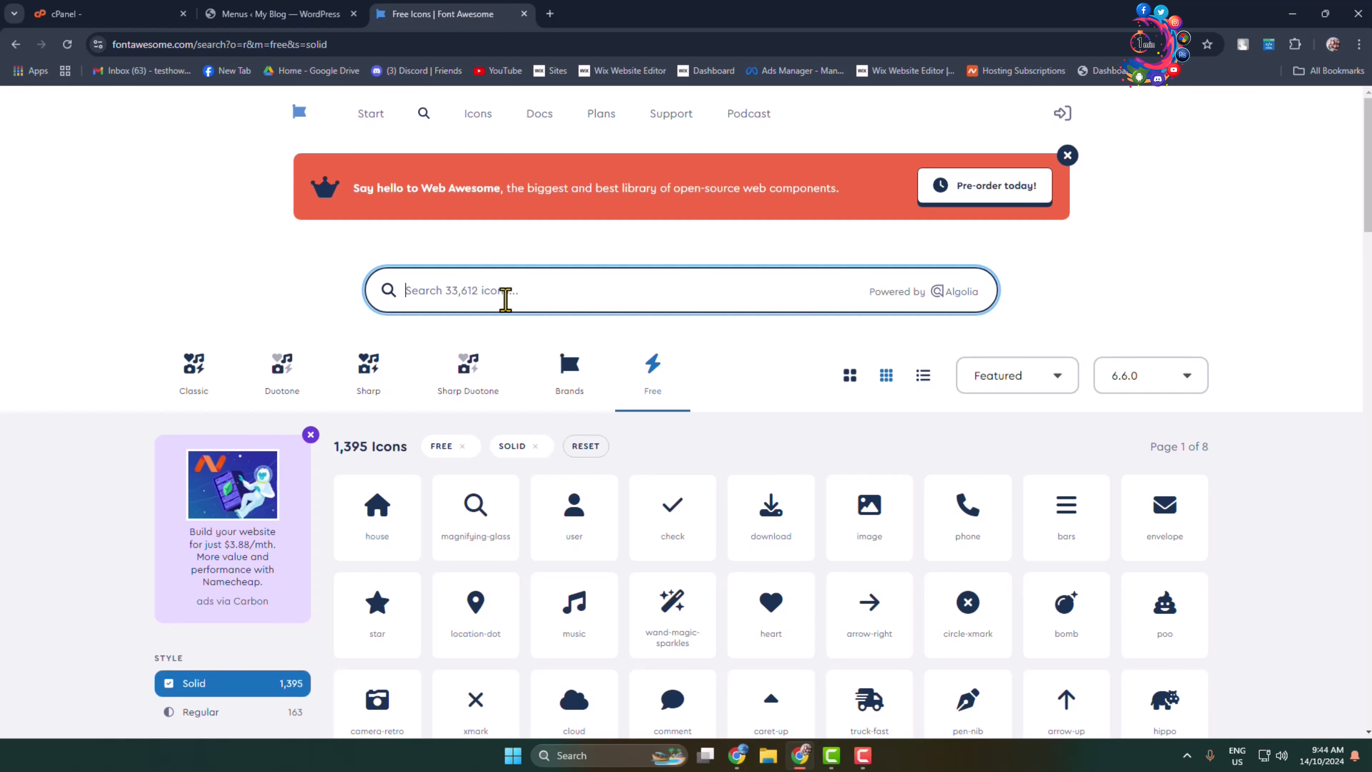
- Copy the HTML snippet of the classic solid house icon from Font Awesome for the Home menu item
click(340, 13)
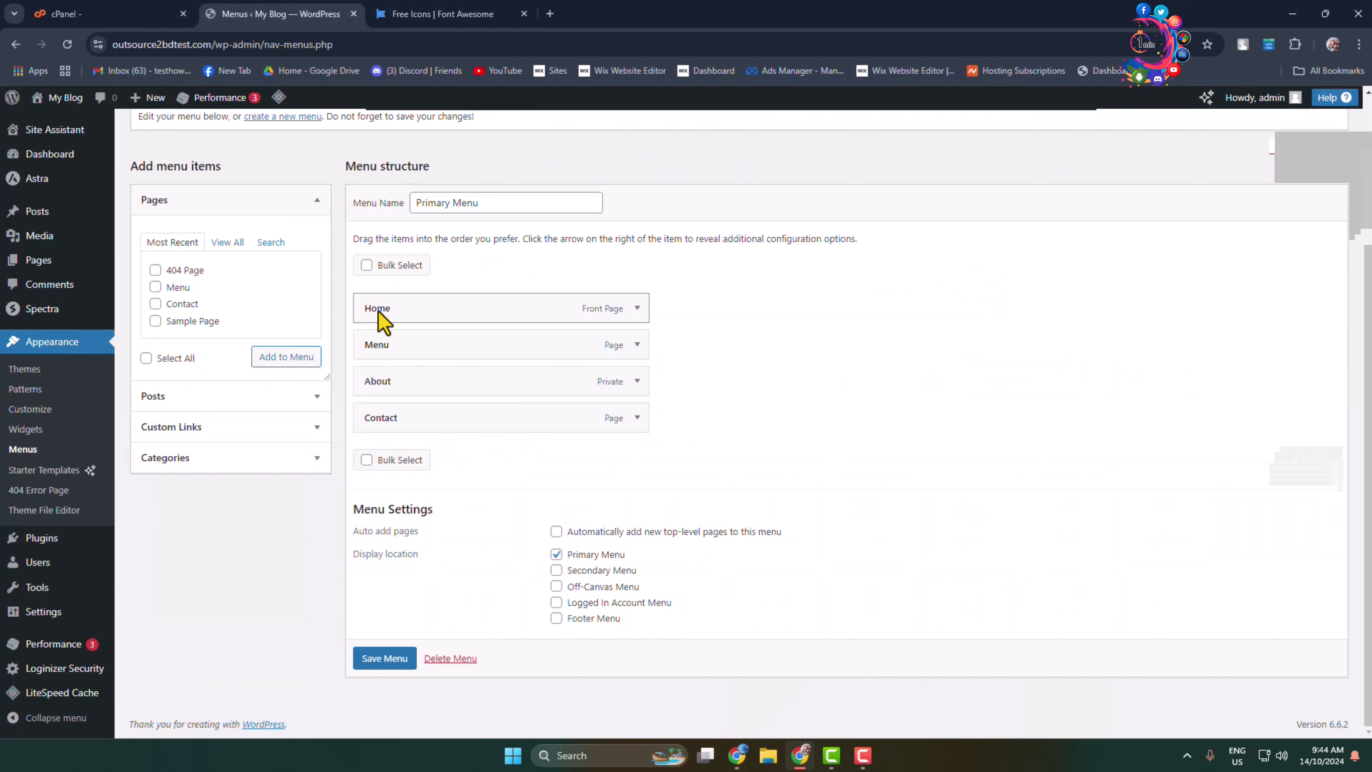
click(450, 14)
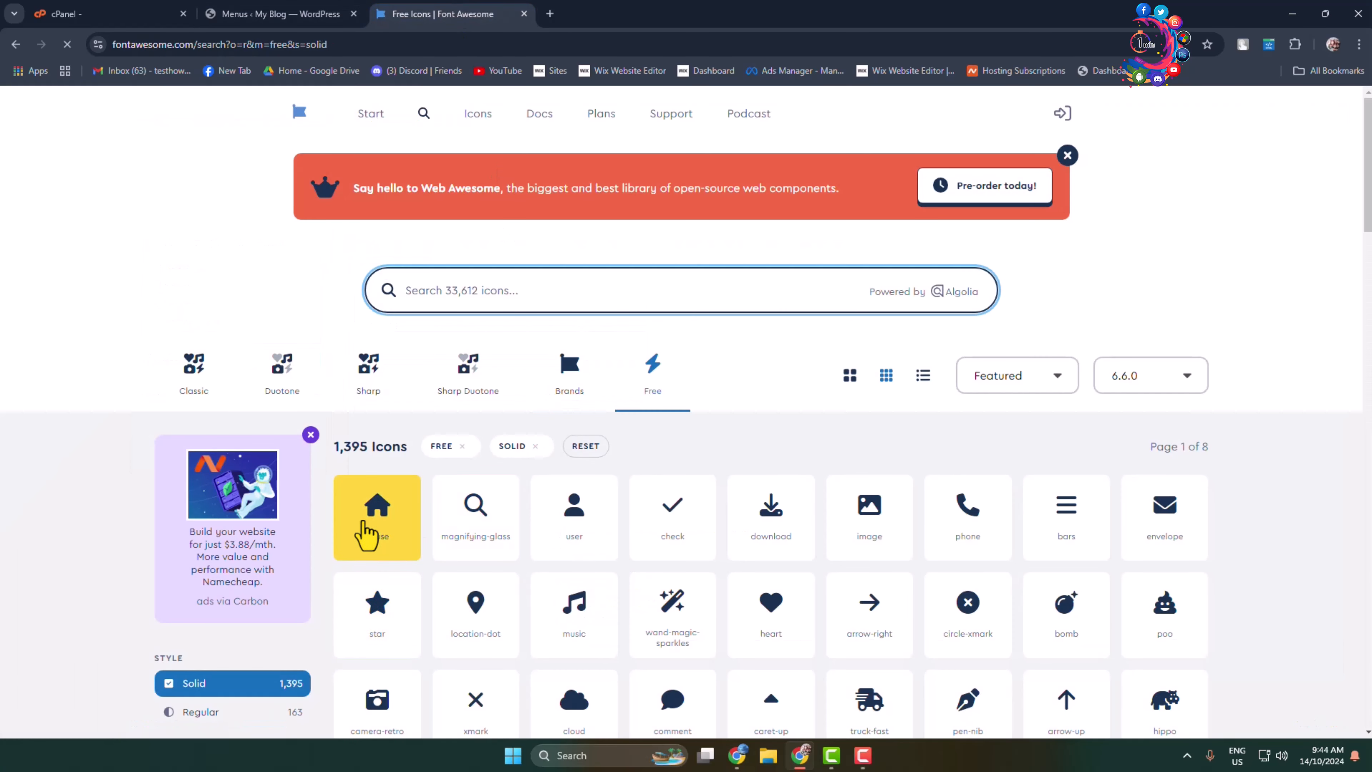
click(377, 532)
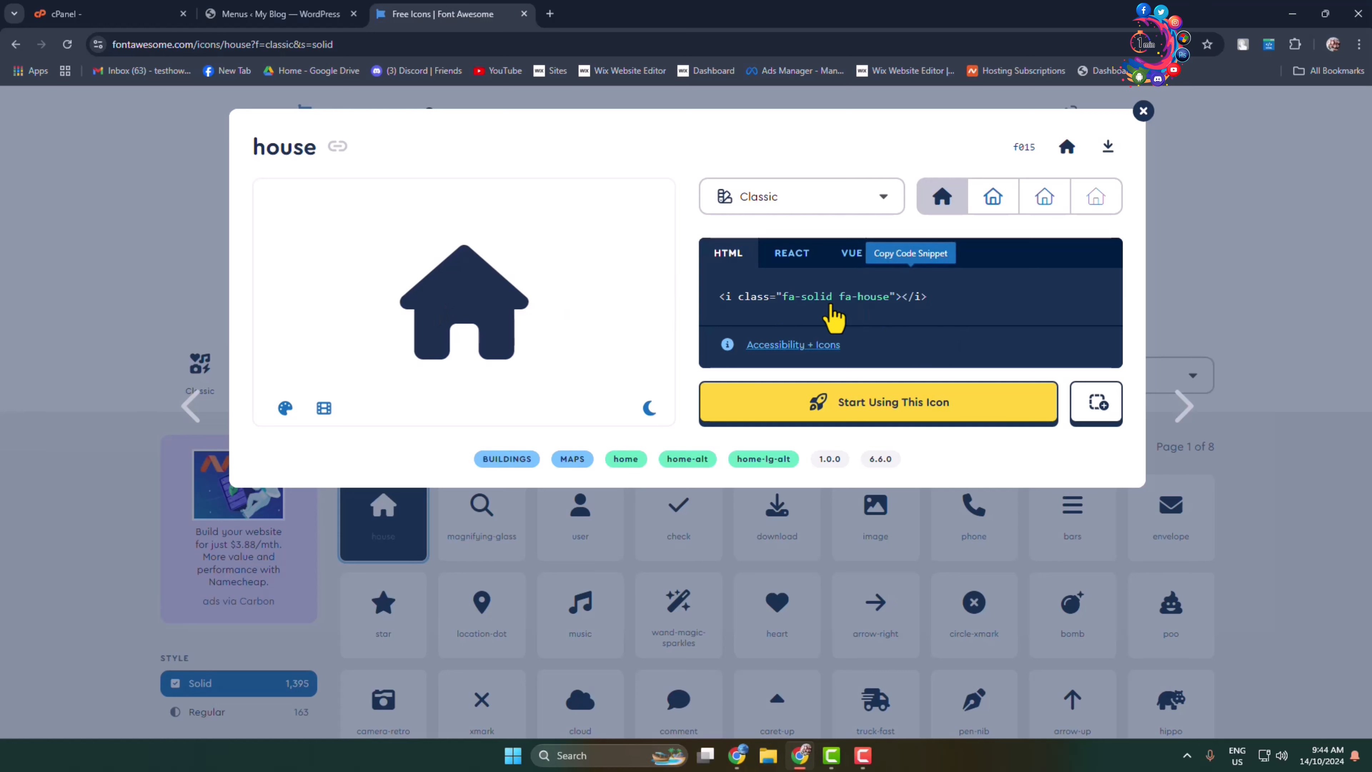
click(849, 298)
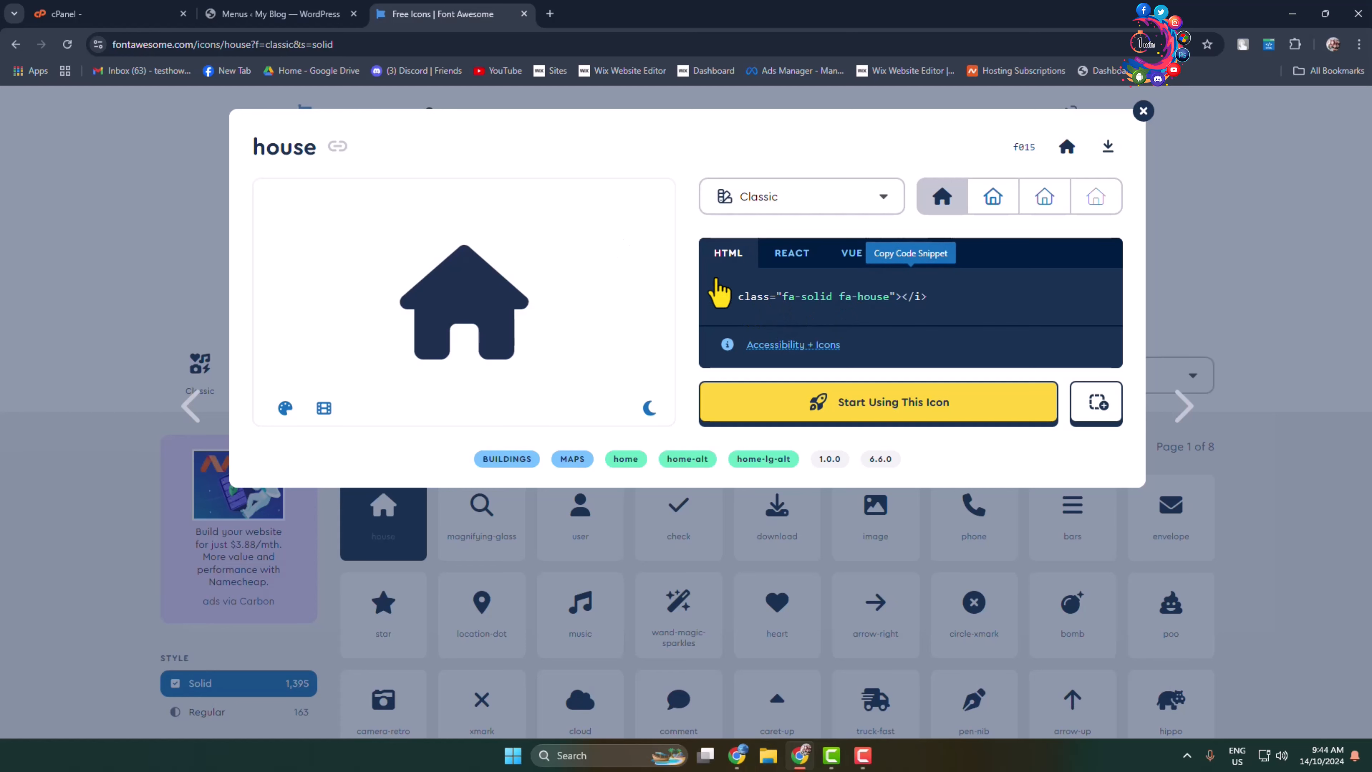
- Insert the copied code <i class="fa-solid fa-house"></i> before the text in the Home item's navigation label in WordPress
click(276, 13)
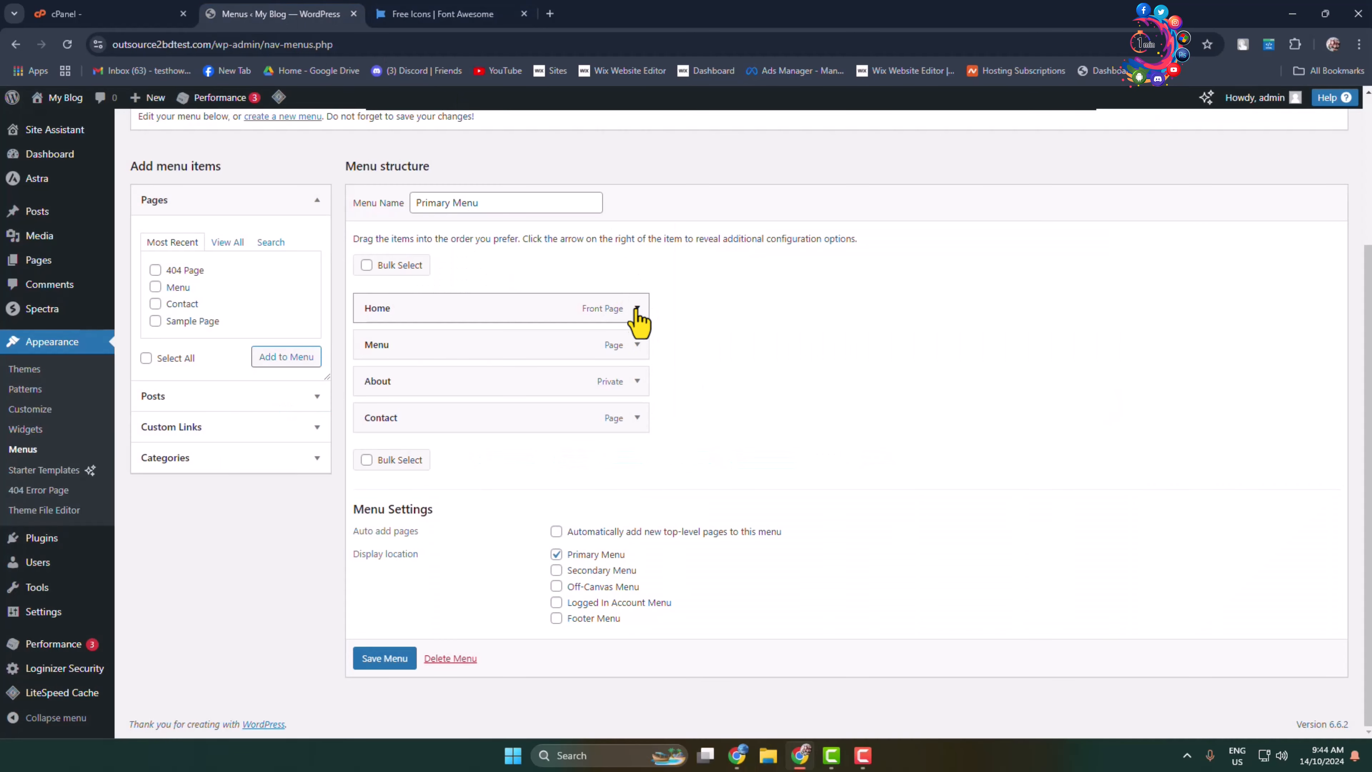
click(638, 308)
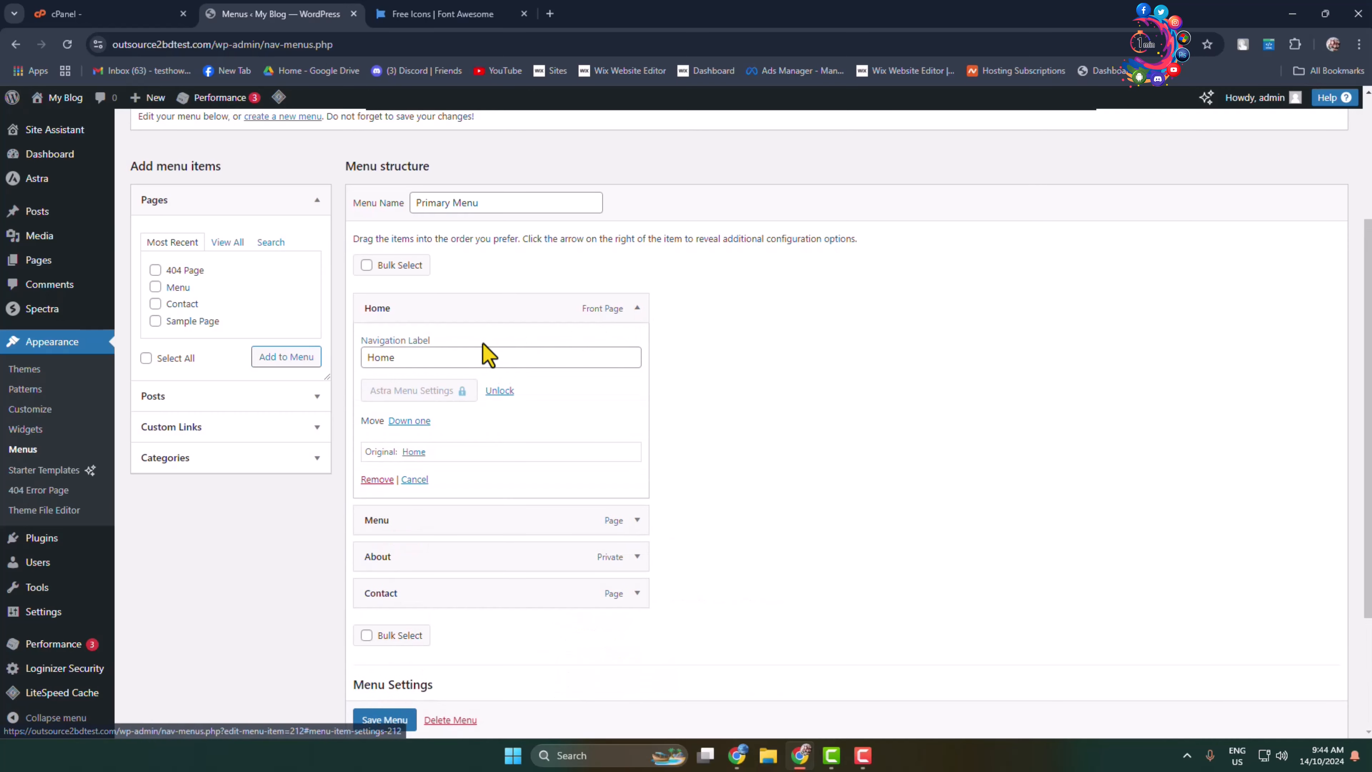
drag(421, 359, 360, 368)
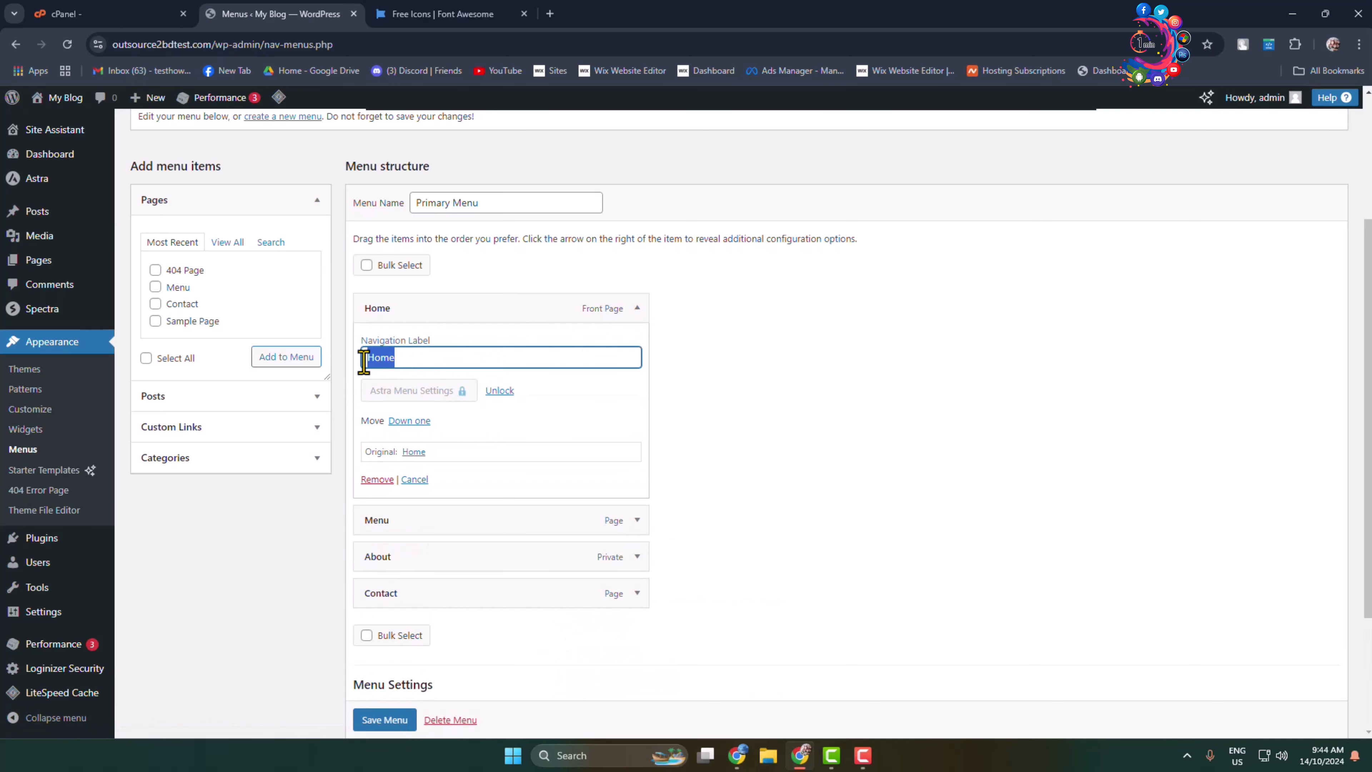
click(367, 366)
key(ctrl+v)
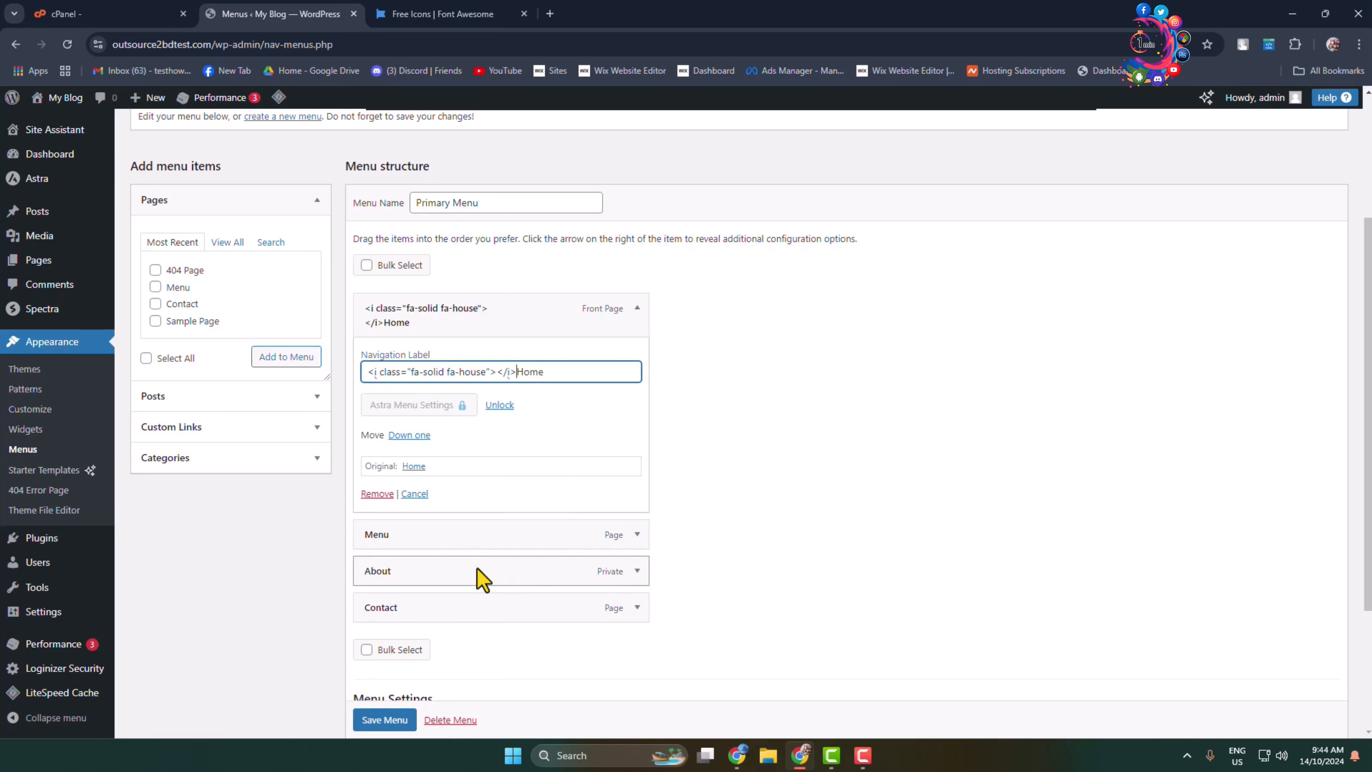
click(637, 307)
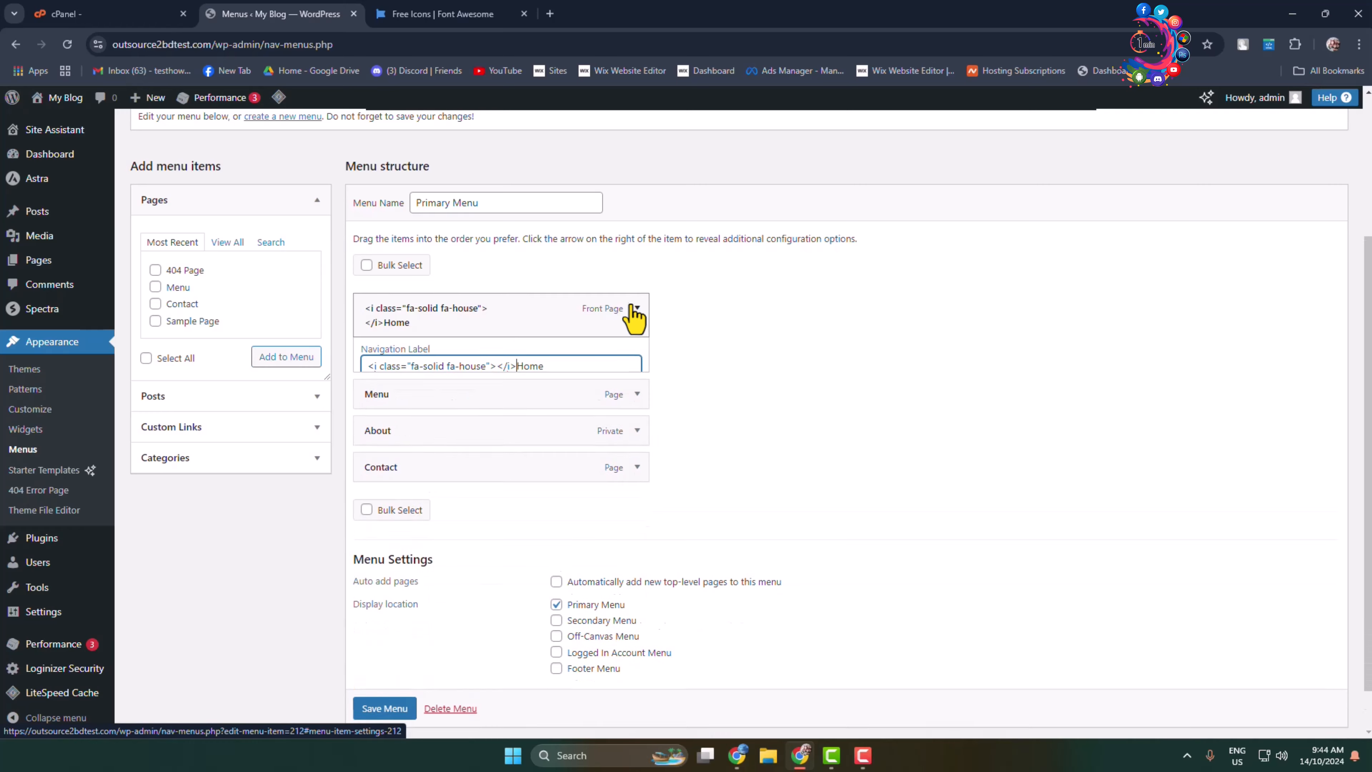
- Expand the Menu item's settings, and copy the HTML snippet of Font Awesome's solid bars icon found by searching for menu
click(638, 361)
click(448, 14)
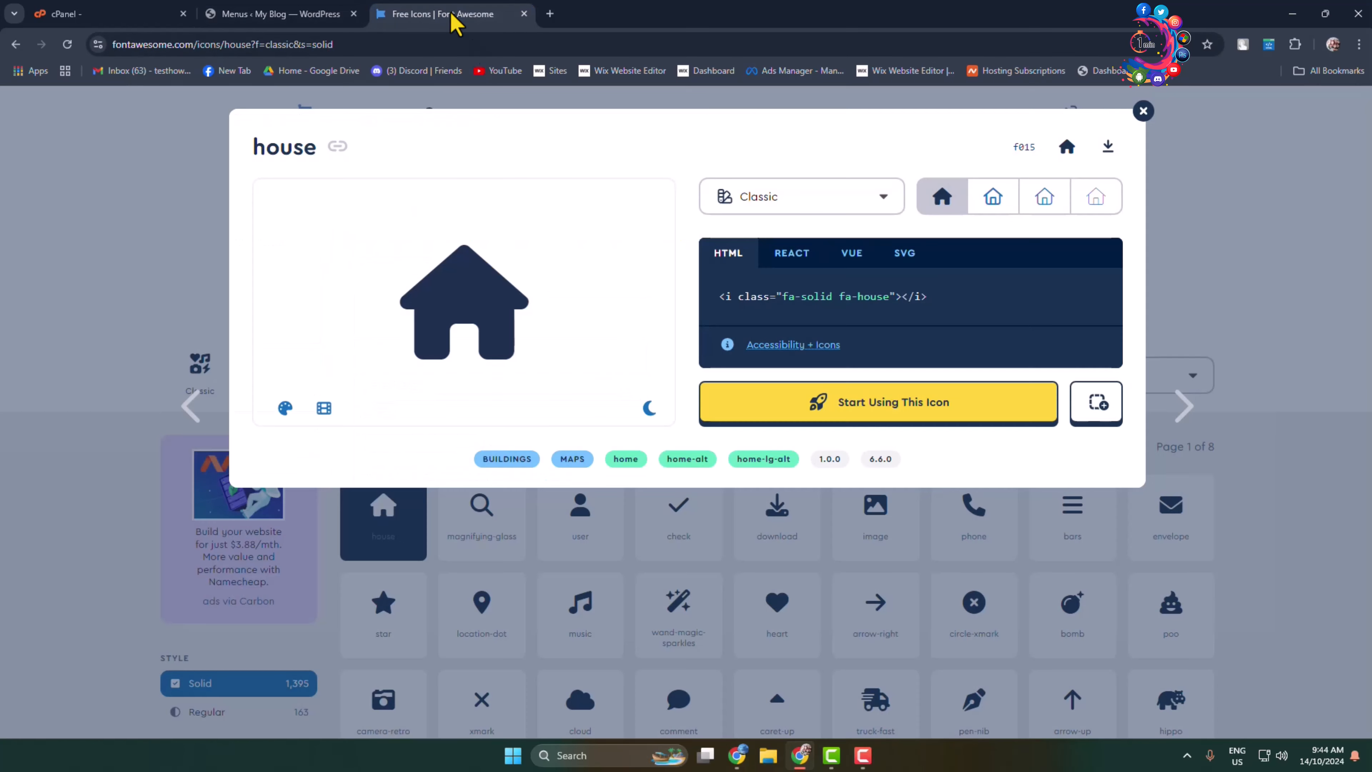
click(1143, 110)
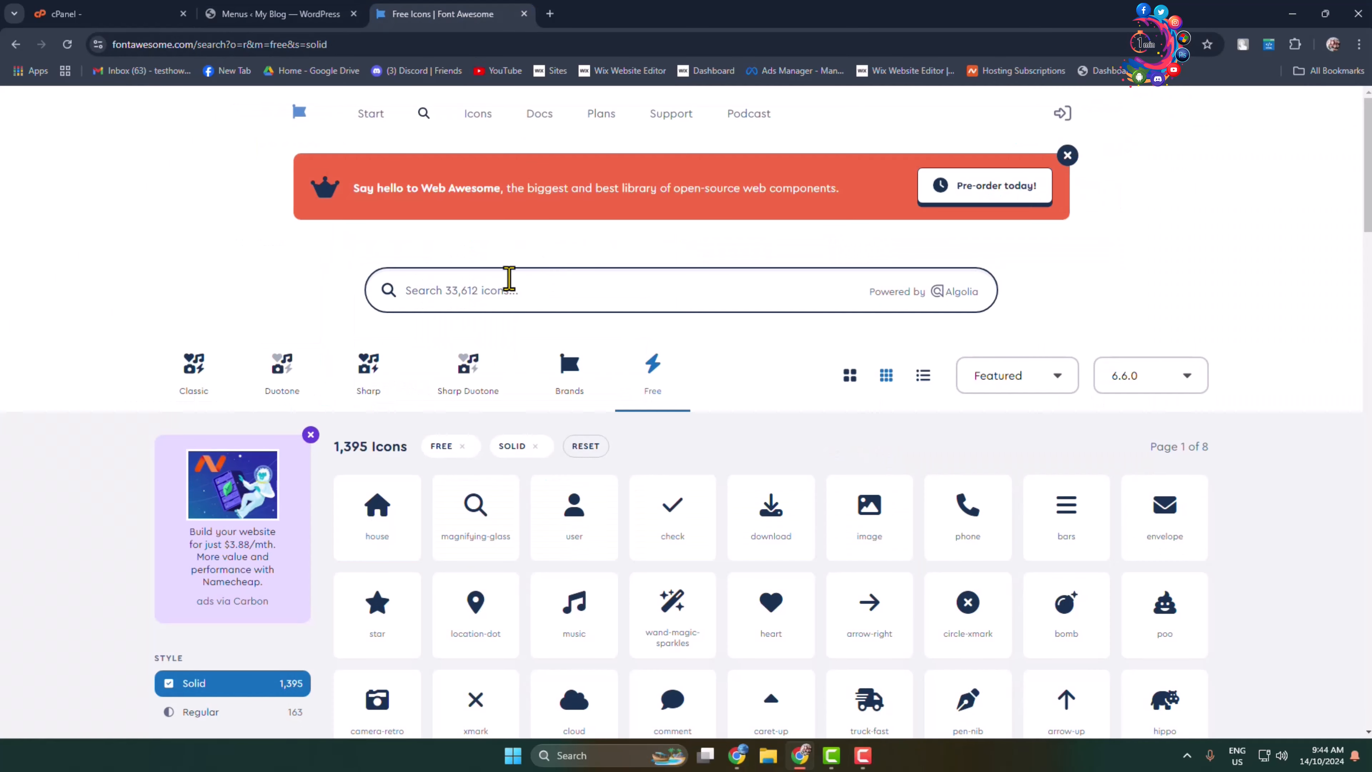
click(572, 292)
text(menu)
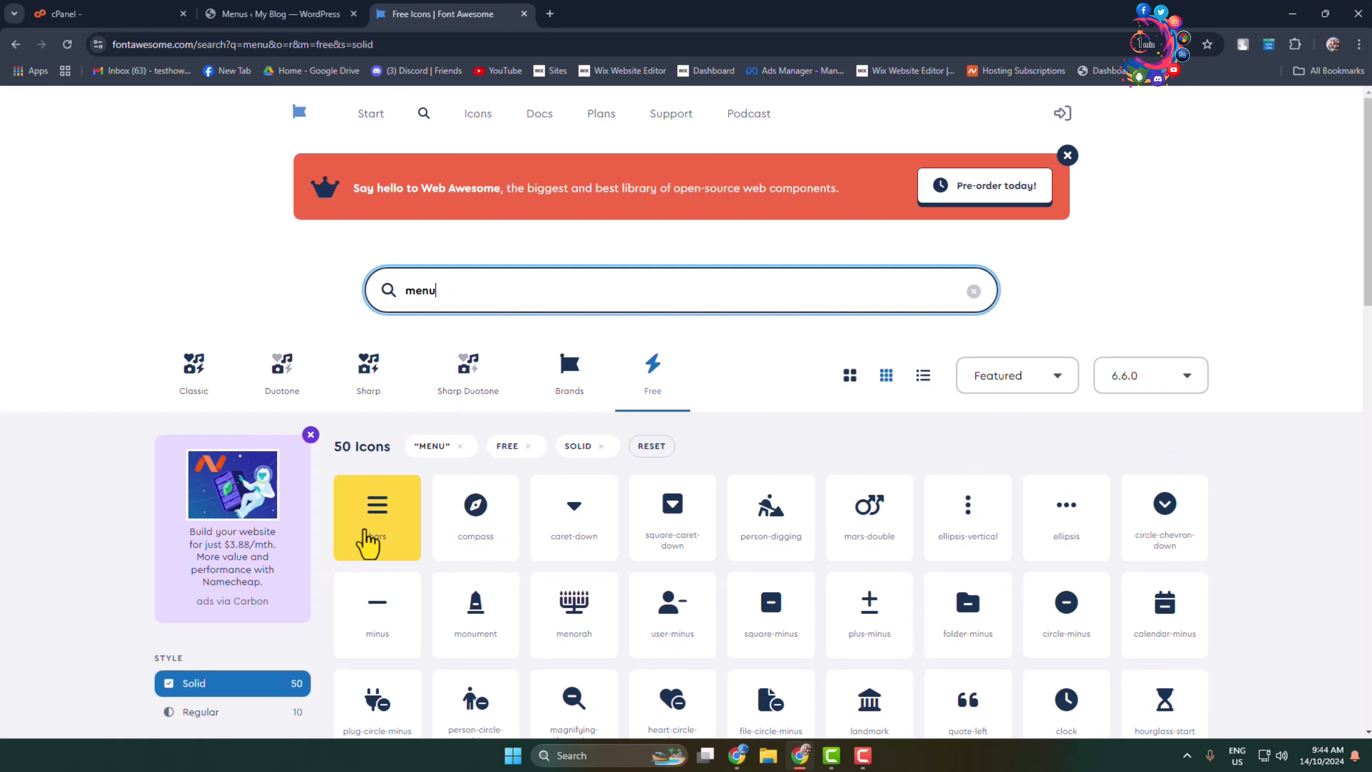
click(368, 541)
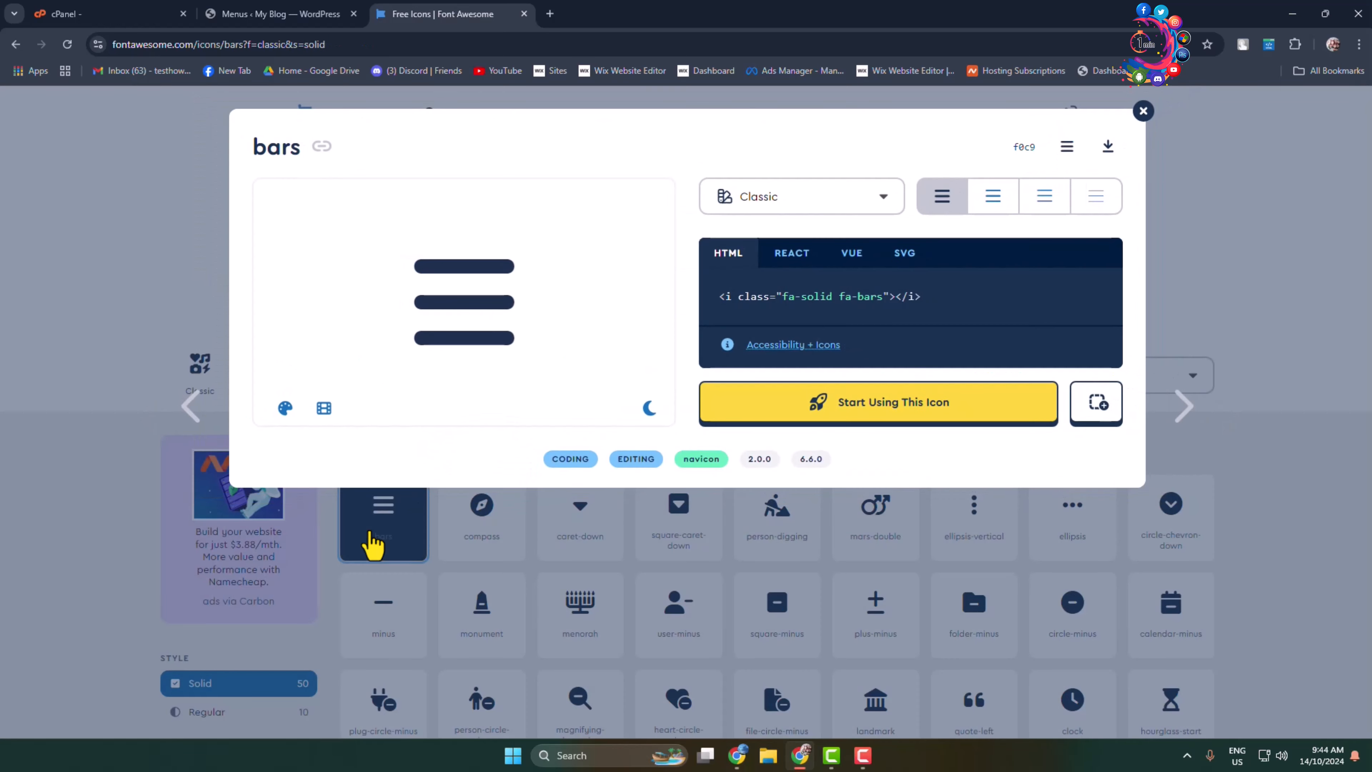
click(891, 297)
- Insert <i class="fa-solid fa-bars"></i> before the text in the Menu item's navigation label in WordPress and collapse the item
click(335, 14)
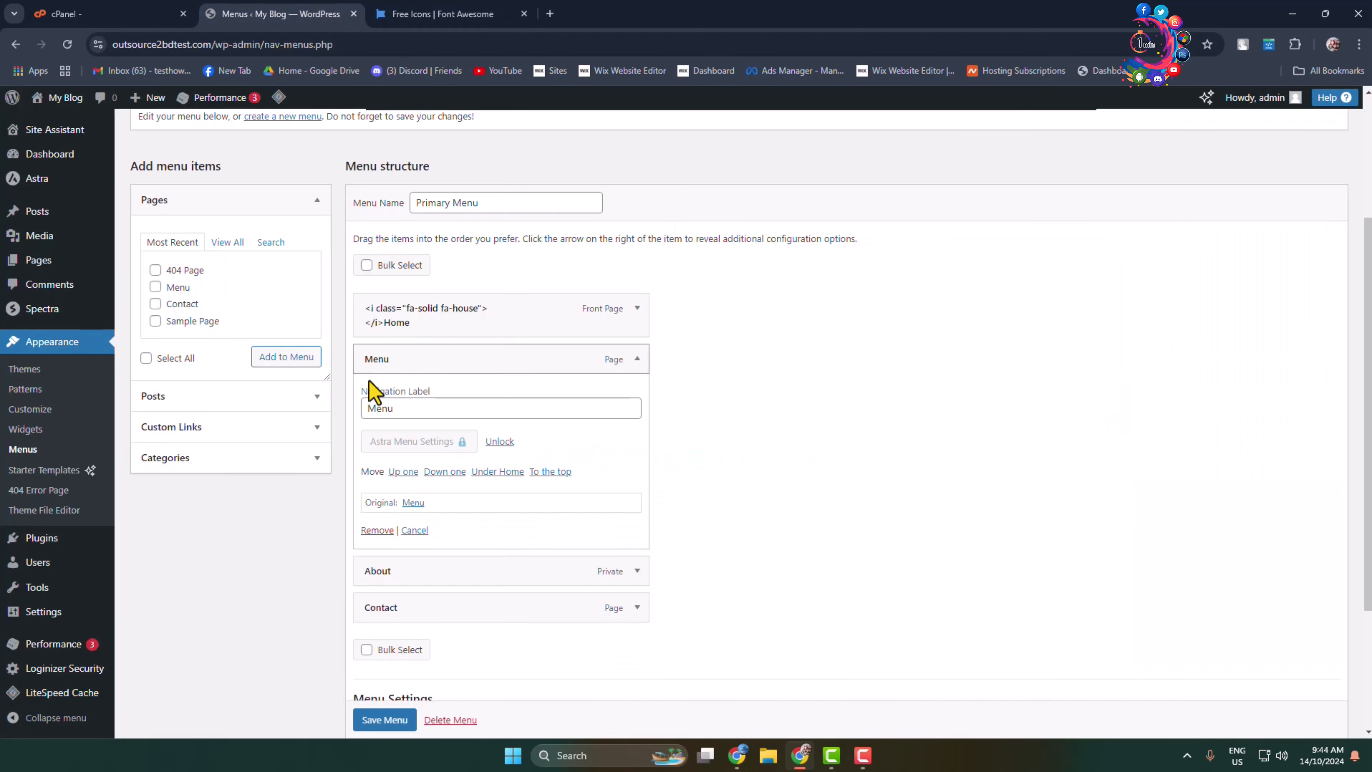
click(368, 409)
key(ctrl+v)
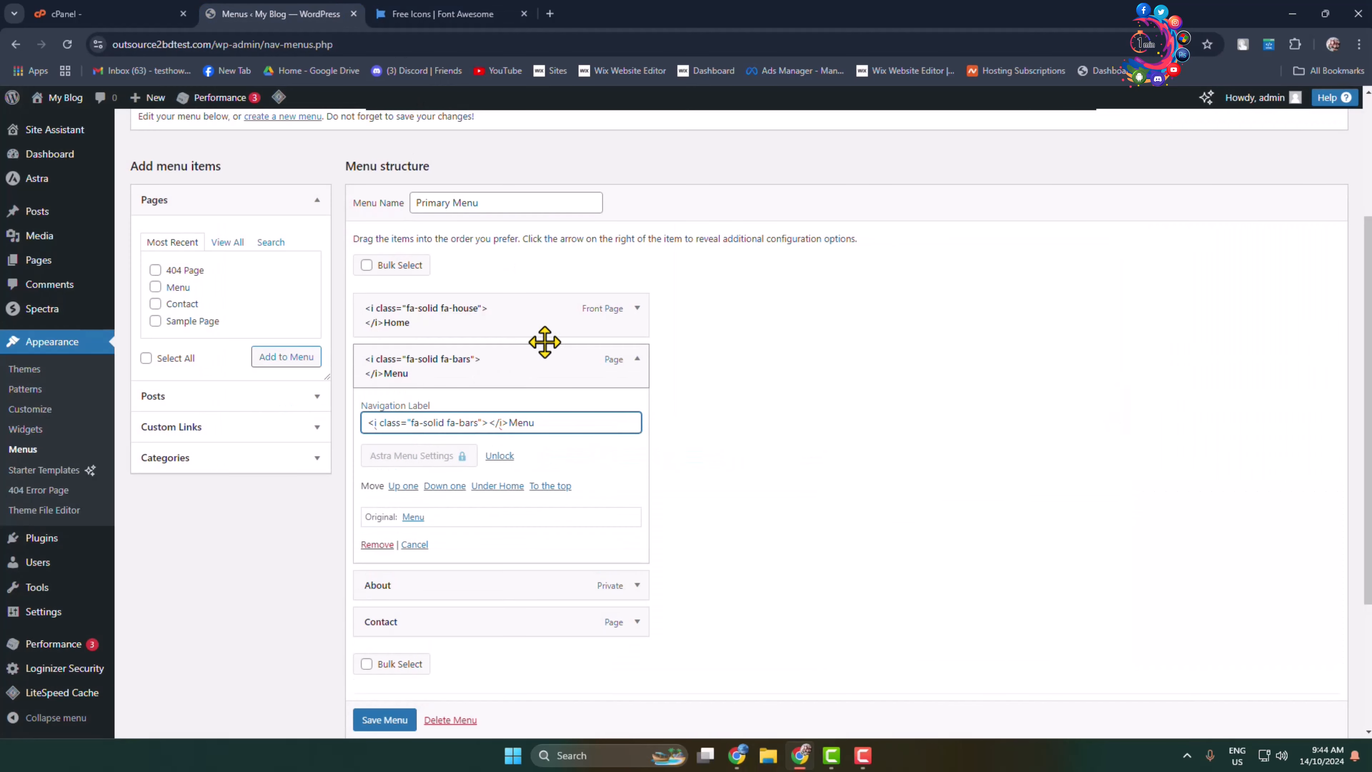
click(636, 359)
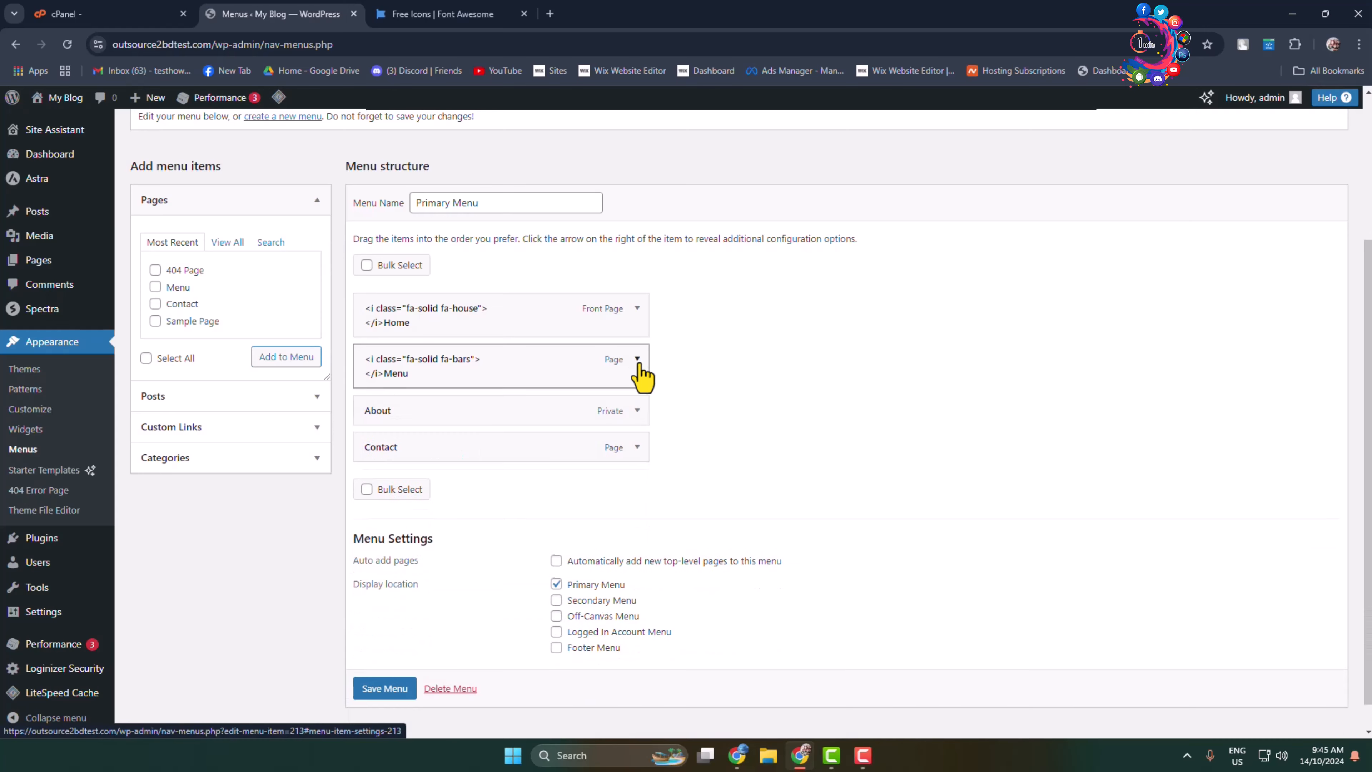
- Expand the About item's settings, and copy the HTML snippet of Font Awesome's solid user icon after searching for about and profile
click(636, 410)
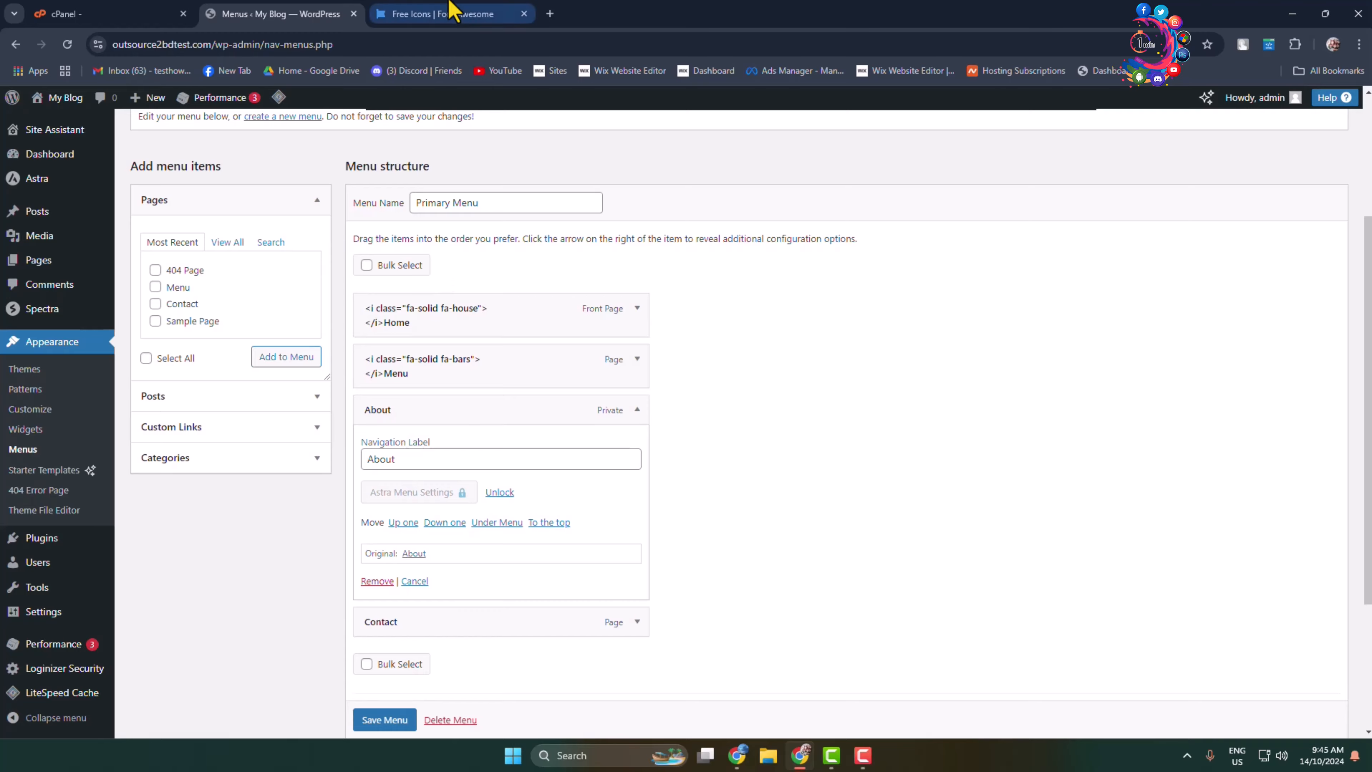
click(450, 11)
double_click(470, 288)
text(about)
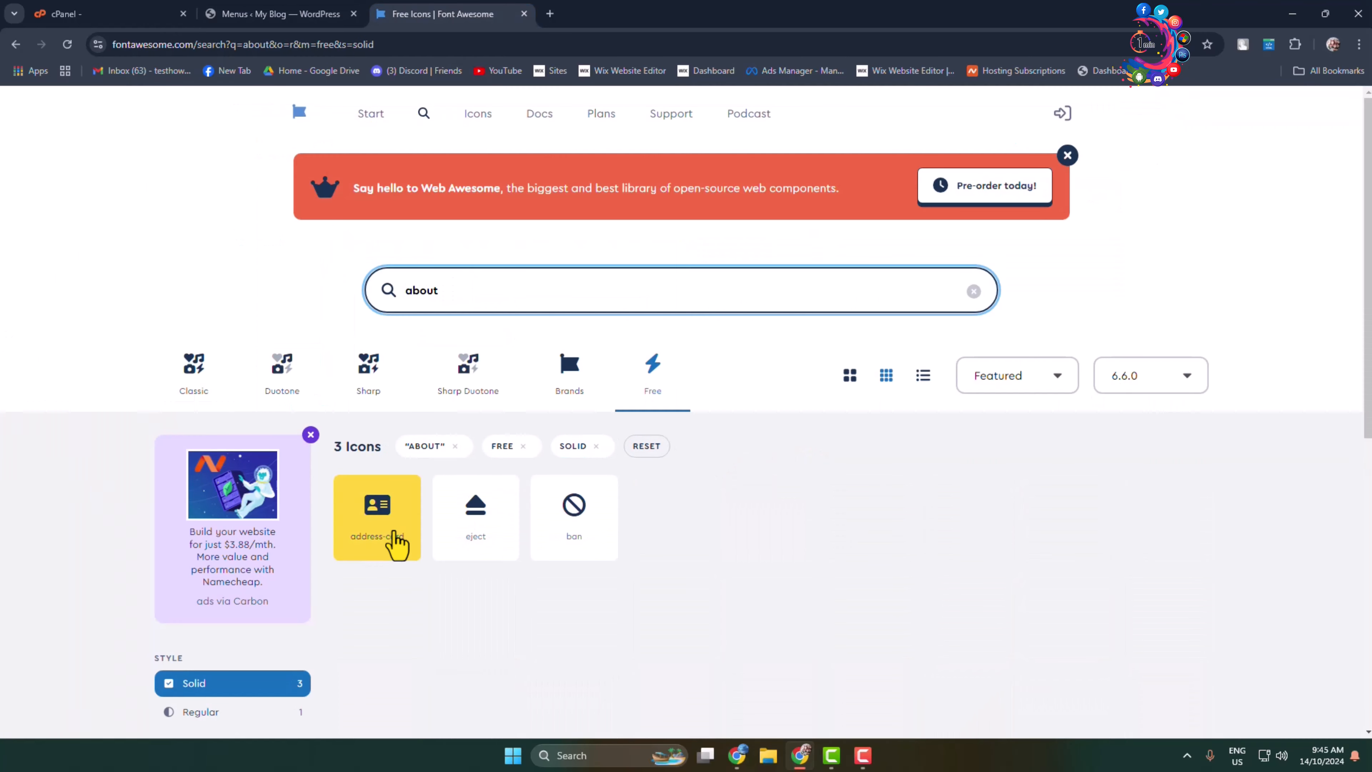
key(ctrl+a)
text(profile)
click(376, 508)
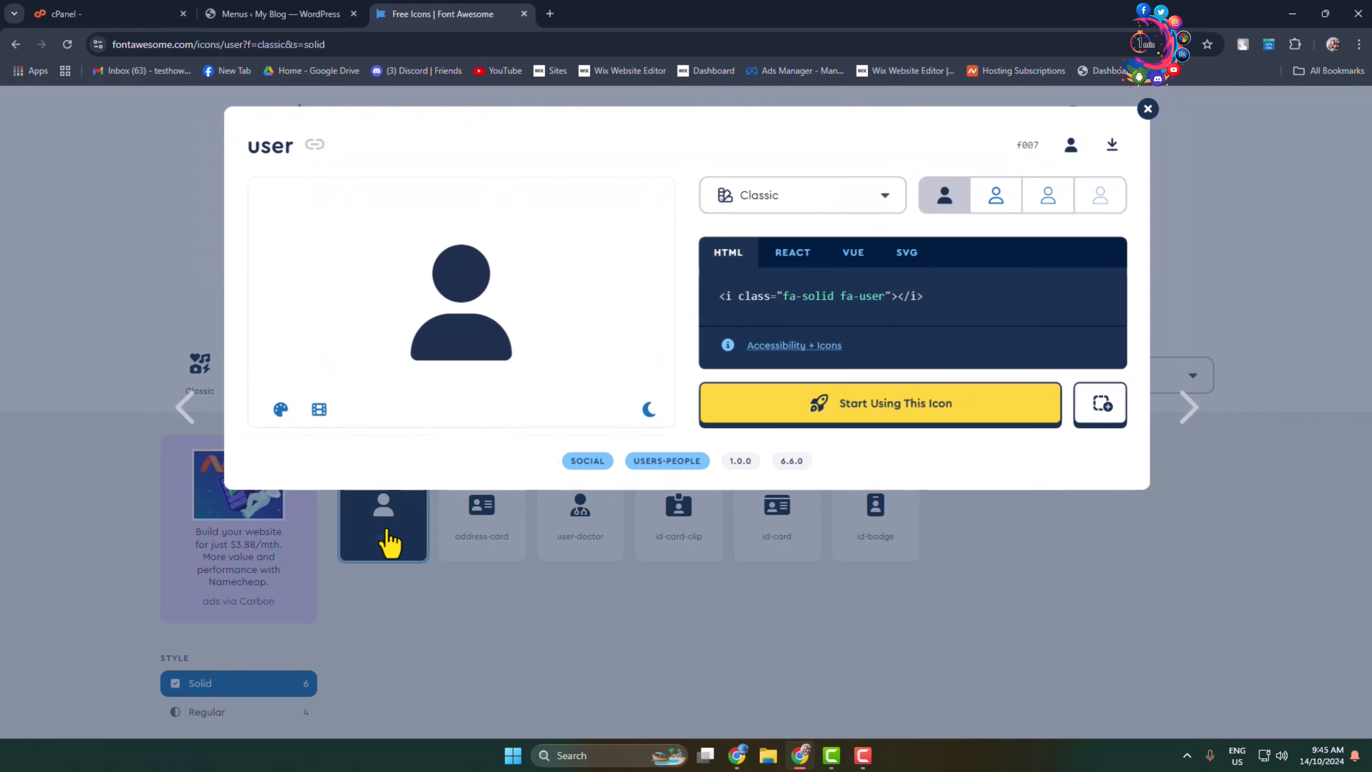
click(863, 294)
- Insert <i class="fa-solid fa-user"></i> before the text in the About item's navigation label in WordPress and collapse the item
click(281, 13)
click(370, 473)
text(<i class="fa-solid fa-user"></i>)
click(638, 410)
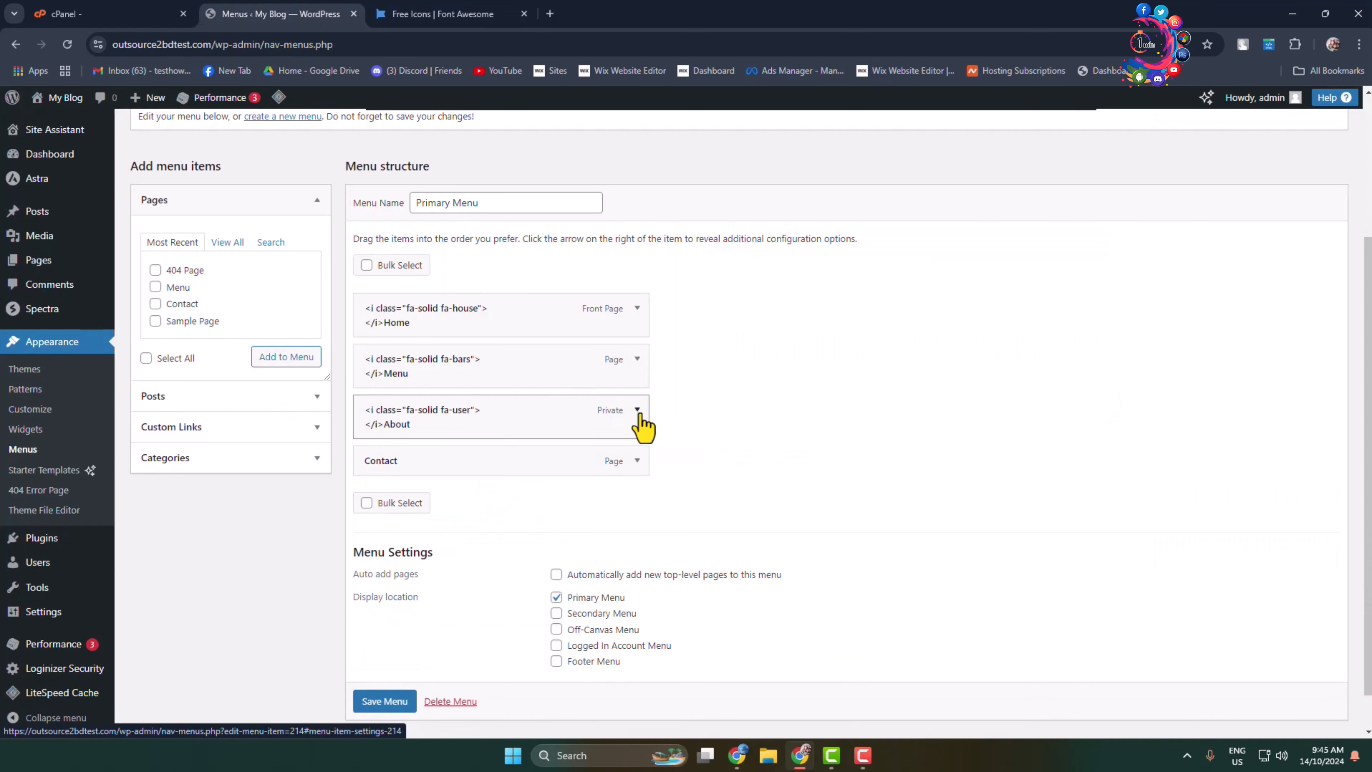
- Search Font Awesome's free solid icons for call and copy the HTML snippet of the phone icon
click(450, 14)
key(Escape)
double_click(471, 290)
text(call)
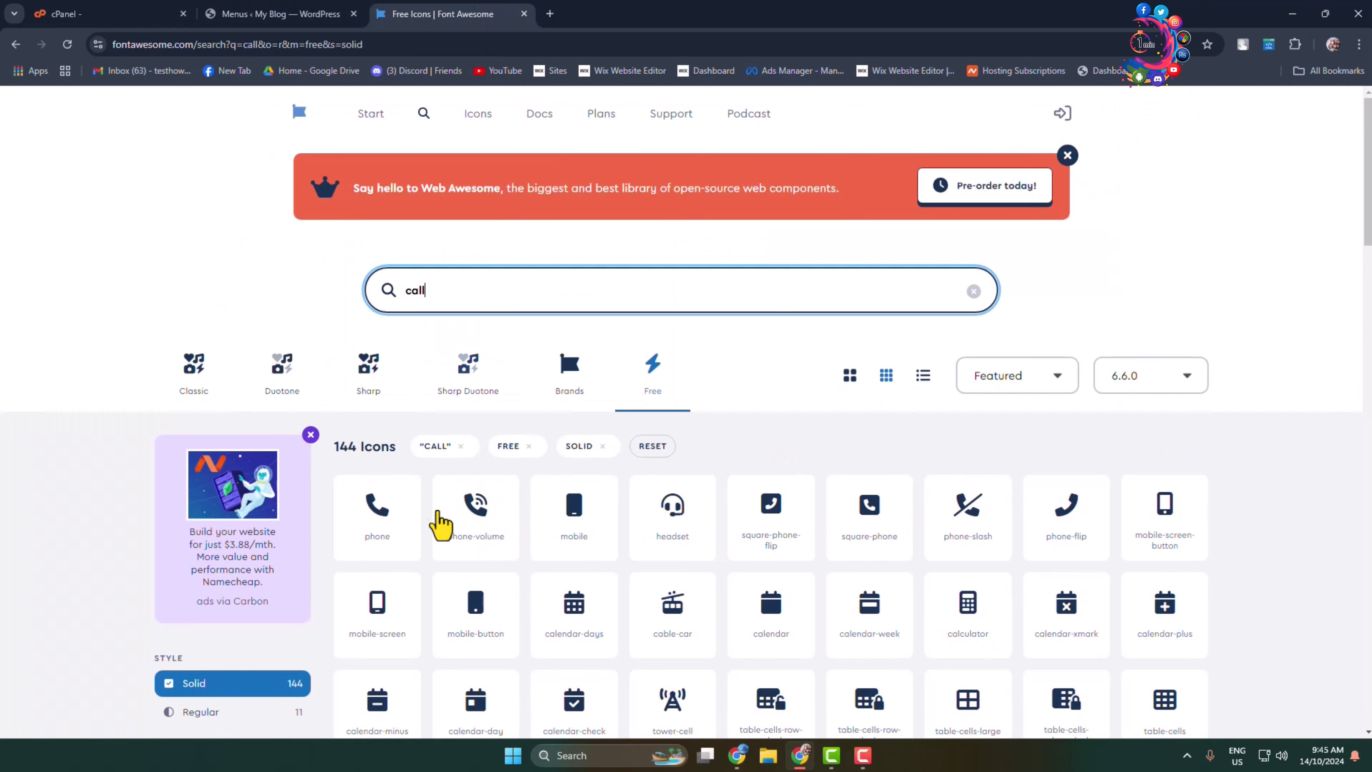
click(441, 519)
click(864, 294)
- Insert <i class="fa-solid fa-phone"></i> before the text in the Contact item's navigation label in WordPress and save the menu
click(281, 14)
click(365, 524)
text(<i class="fa-solid fa-phone"></i>)
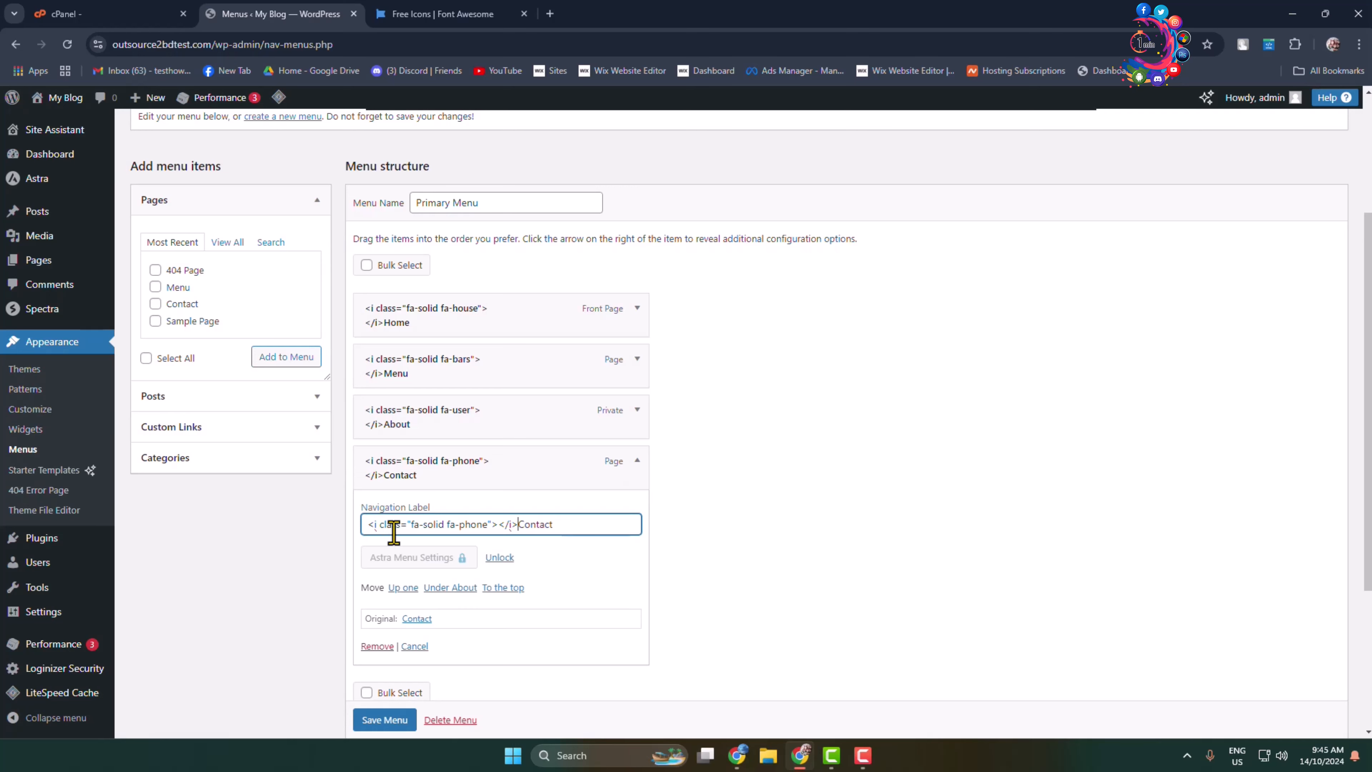
scroll(391, 521, down, 3)
click(395, 724)
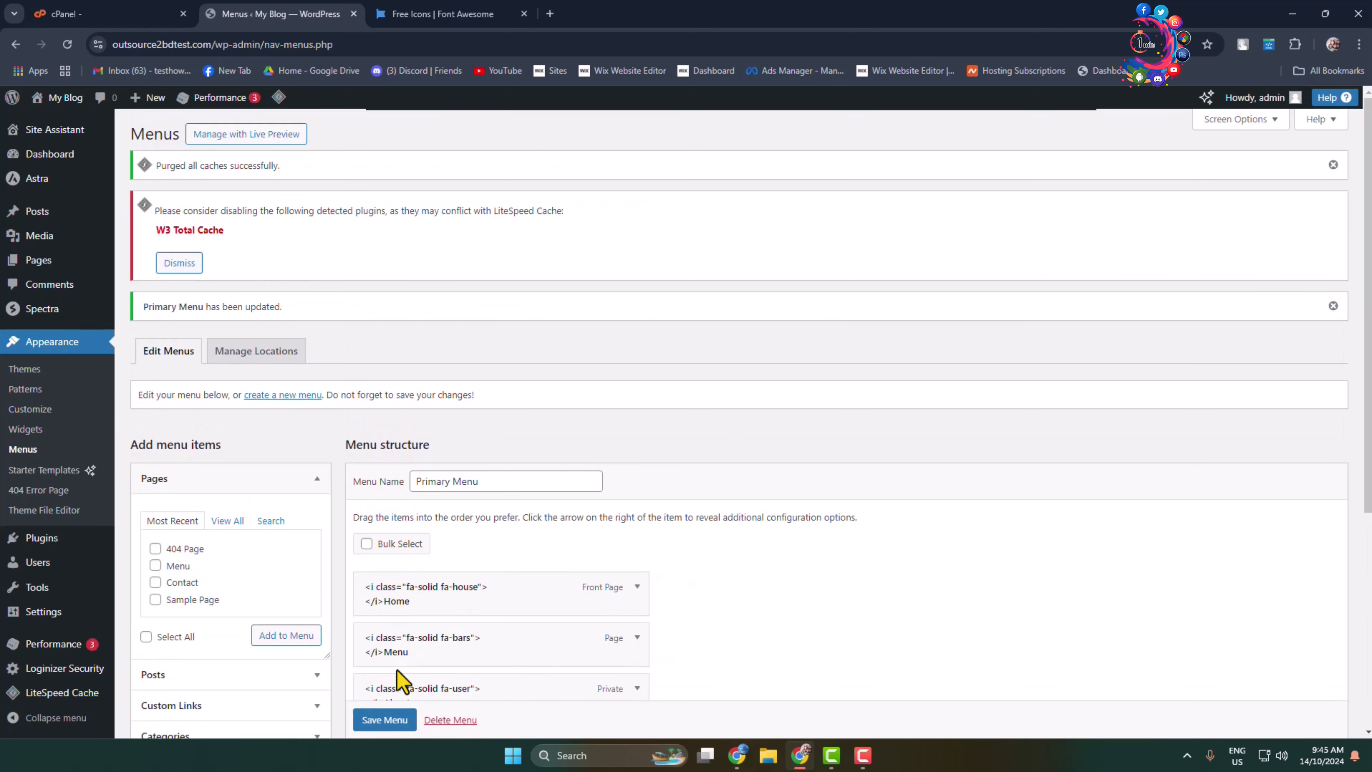
- Open the live site and inspect the markup of the Home and Menu items' icons in the header navigation
mouse_move(57, 100)
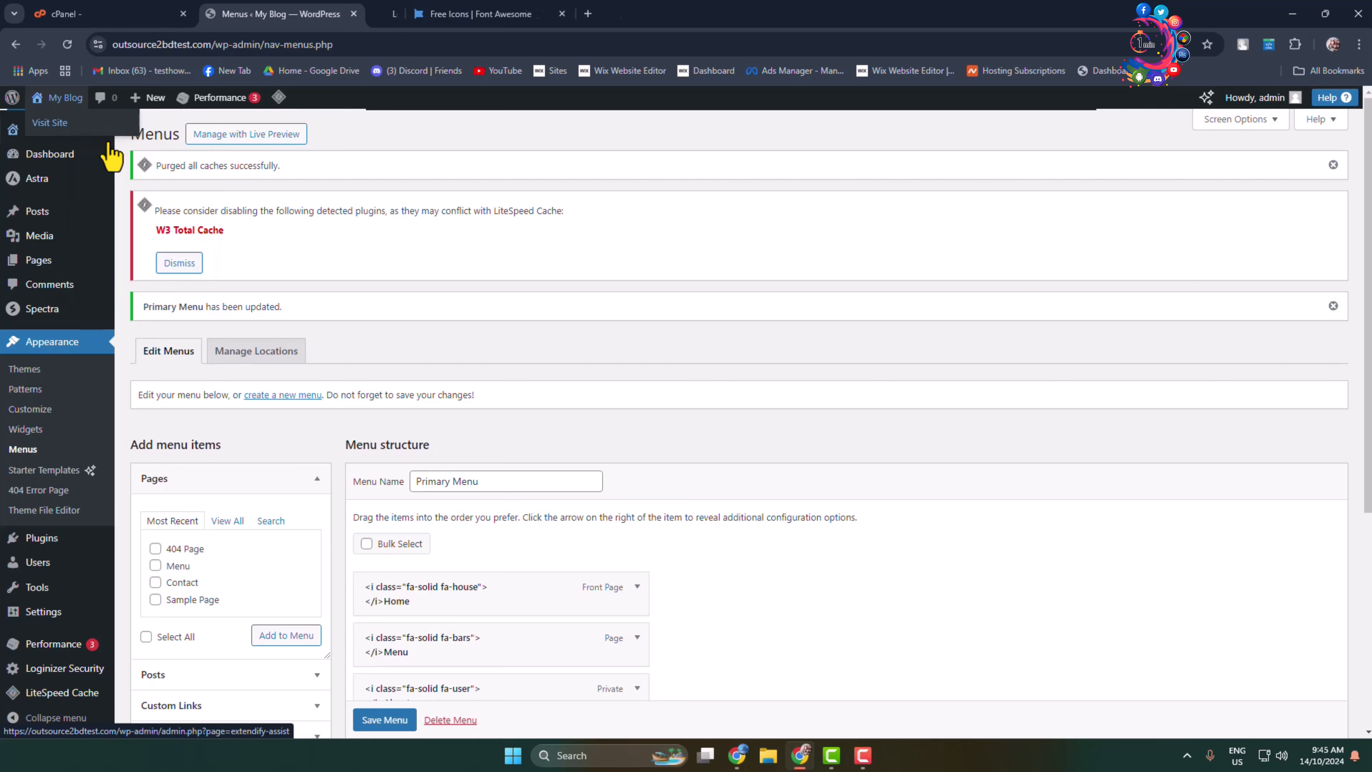
click(54, 123)
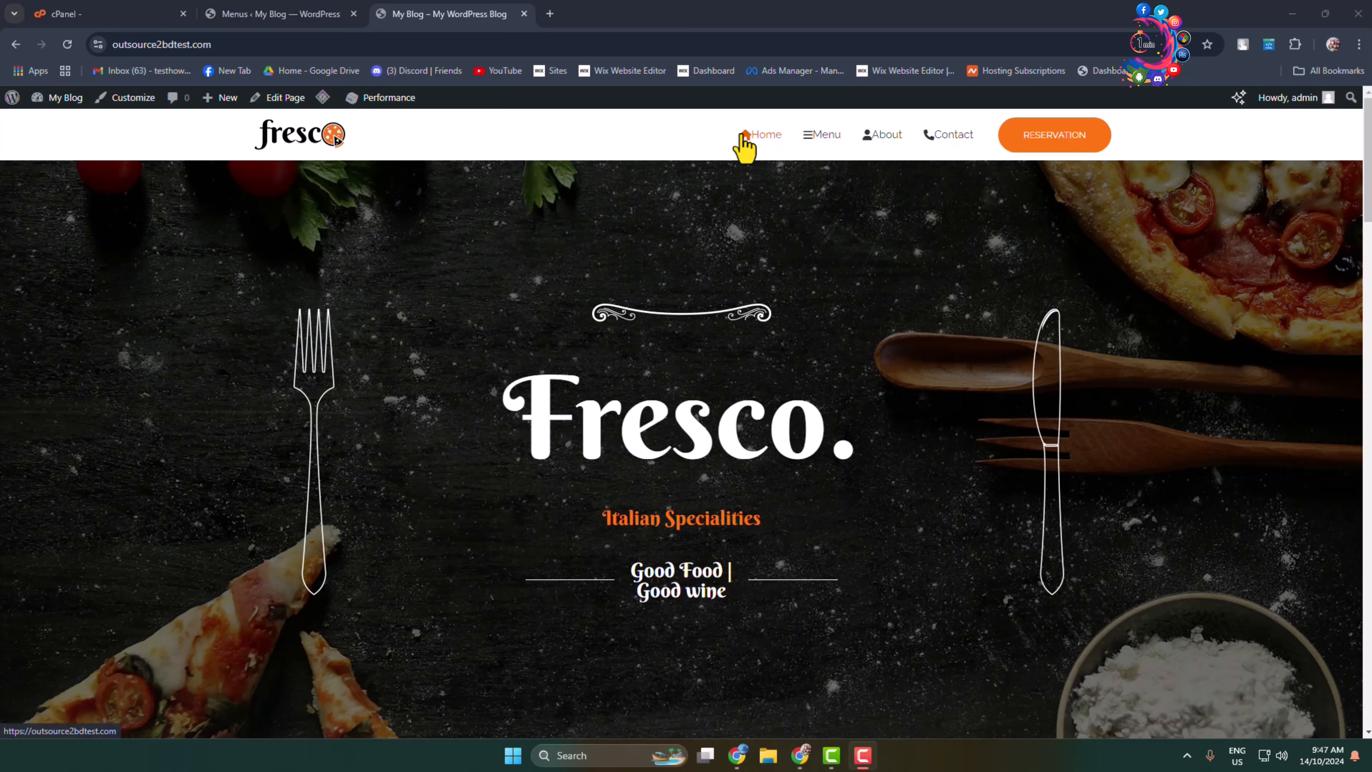
right_click(748, 147)
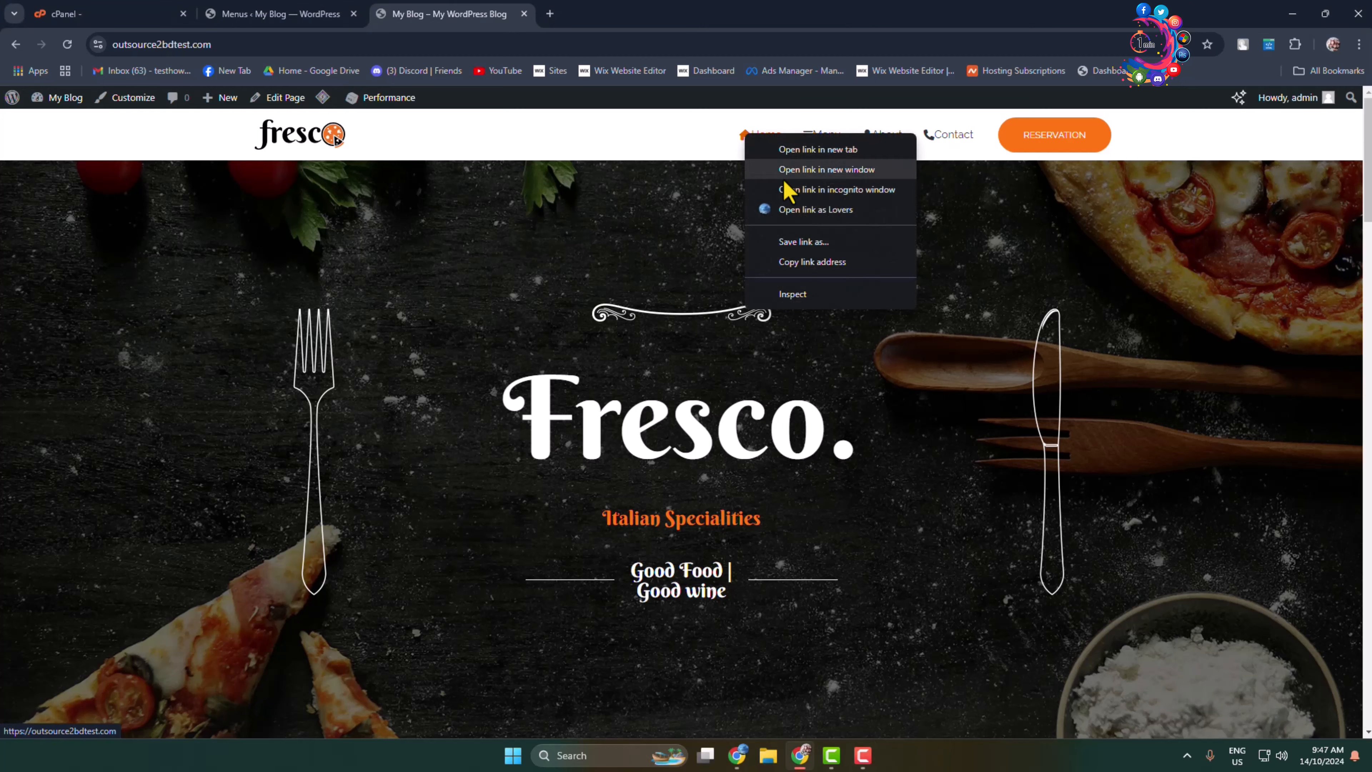
click(812, 296)
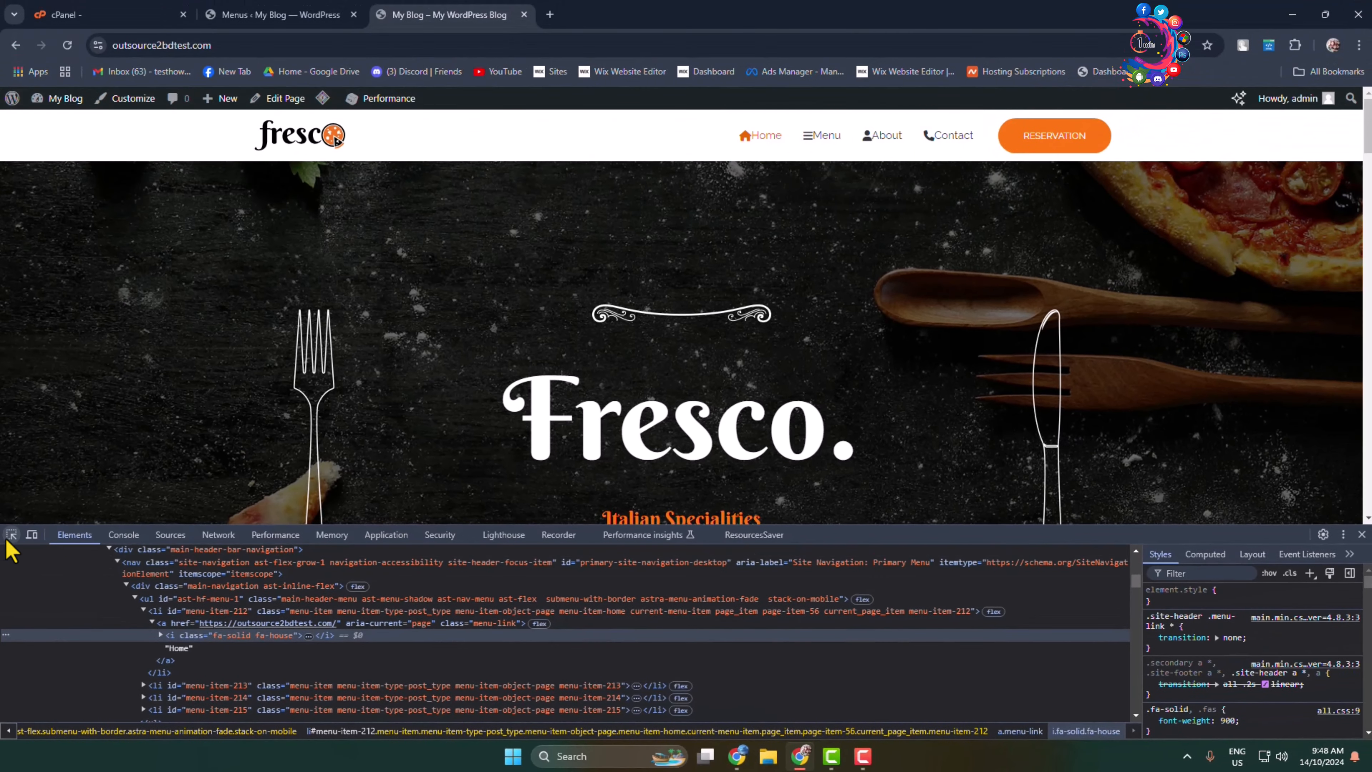
click(10, 535)
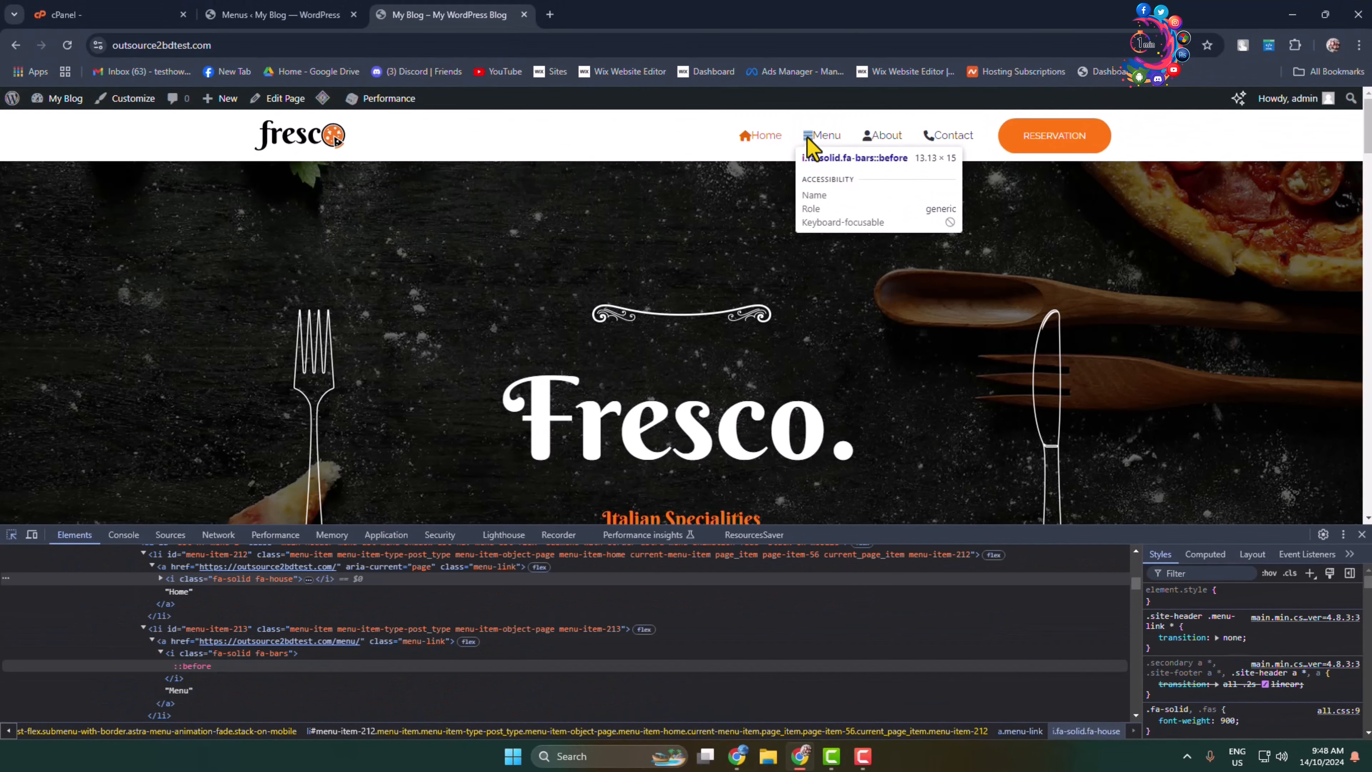
click(808, 145)
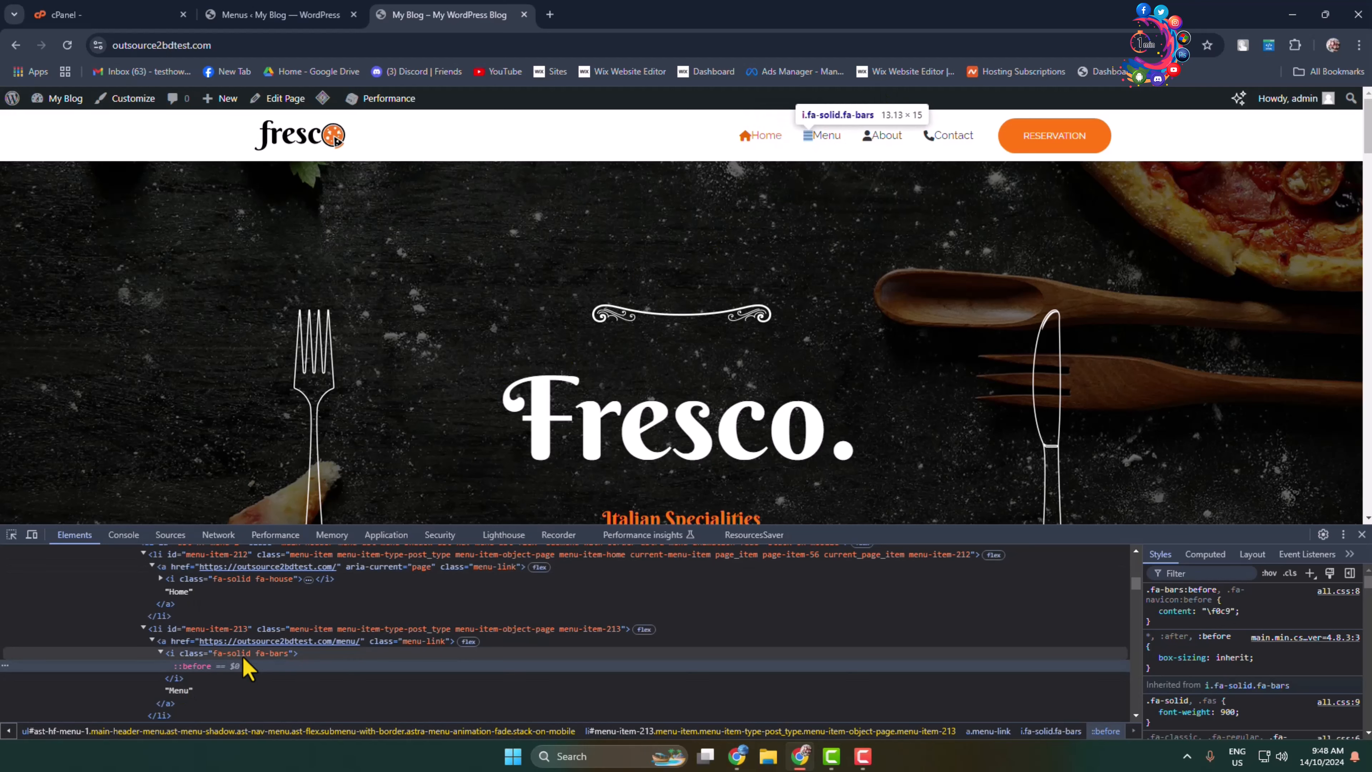
- Inspect the About item's icon, select the fa-solid class name in its markup, and close the developer tools
click(11, 534)
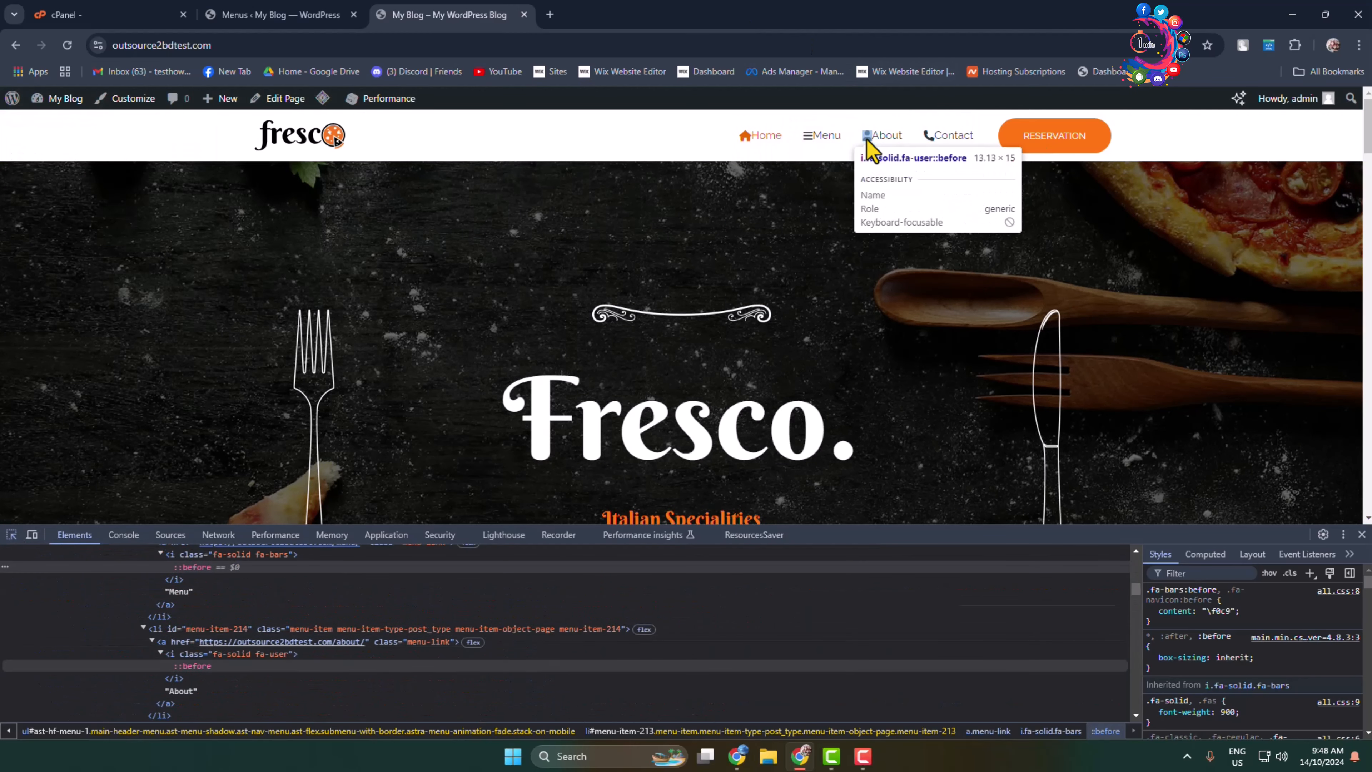
click(867, 141)
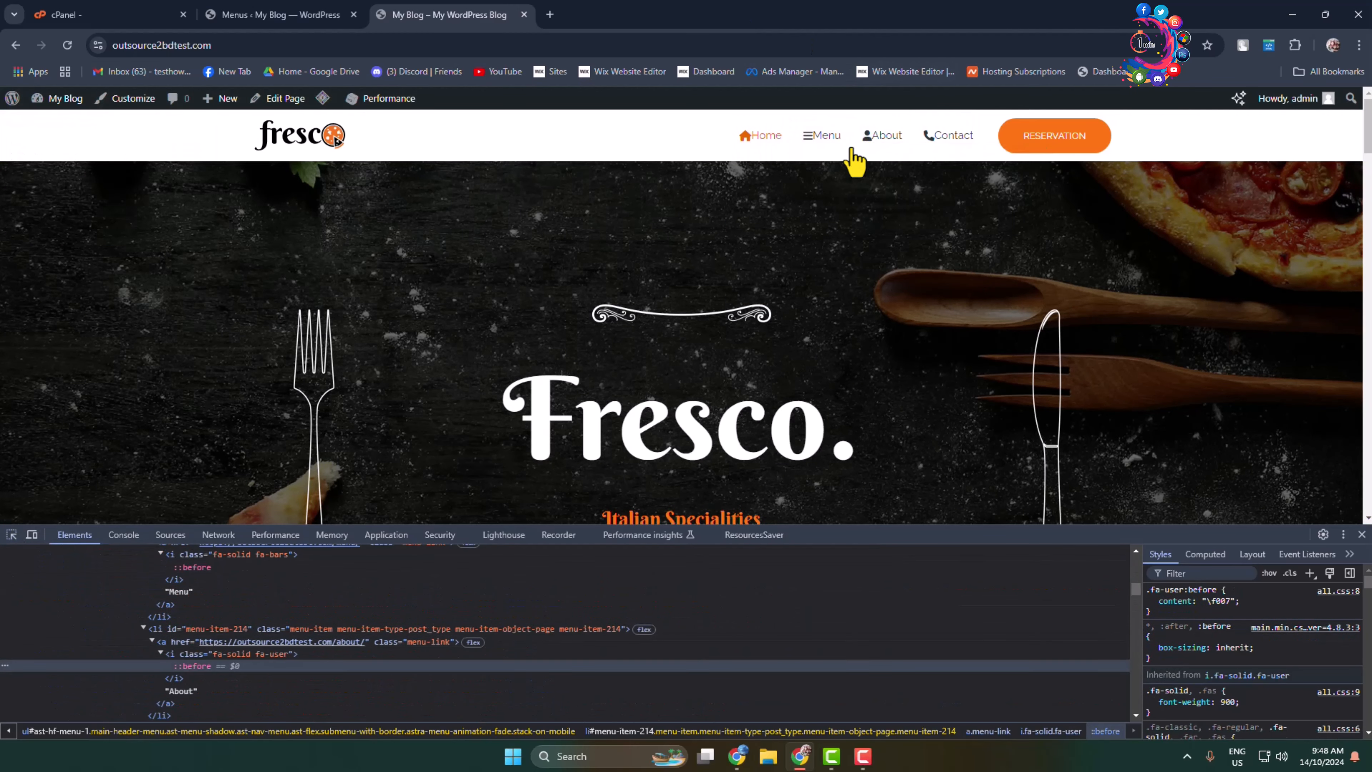
click(229, 655)
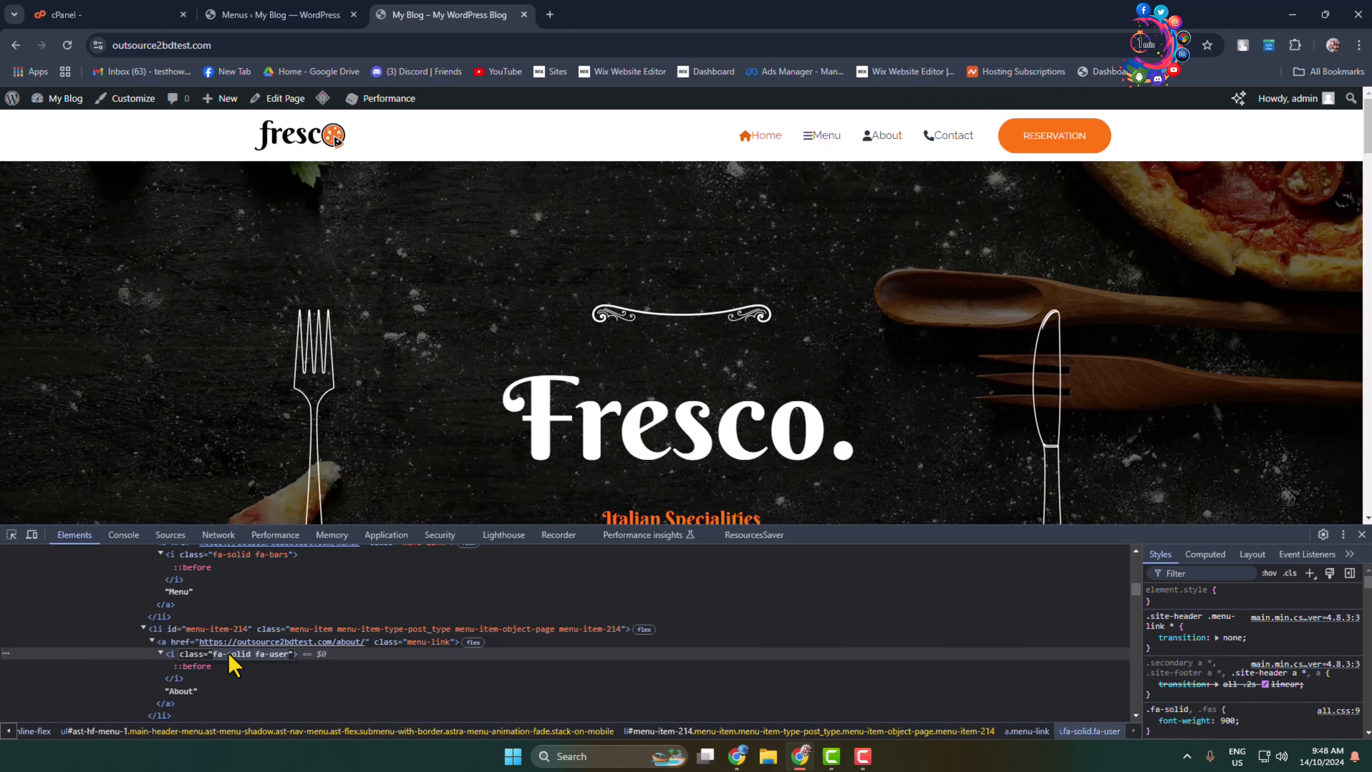
click(248, 654)
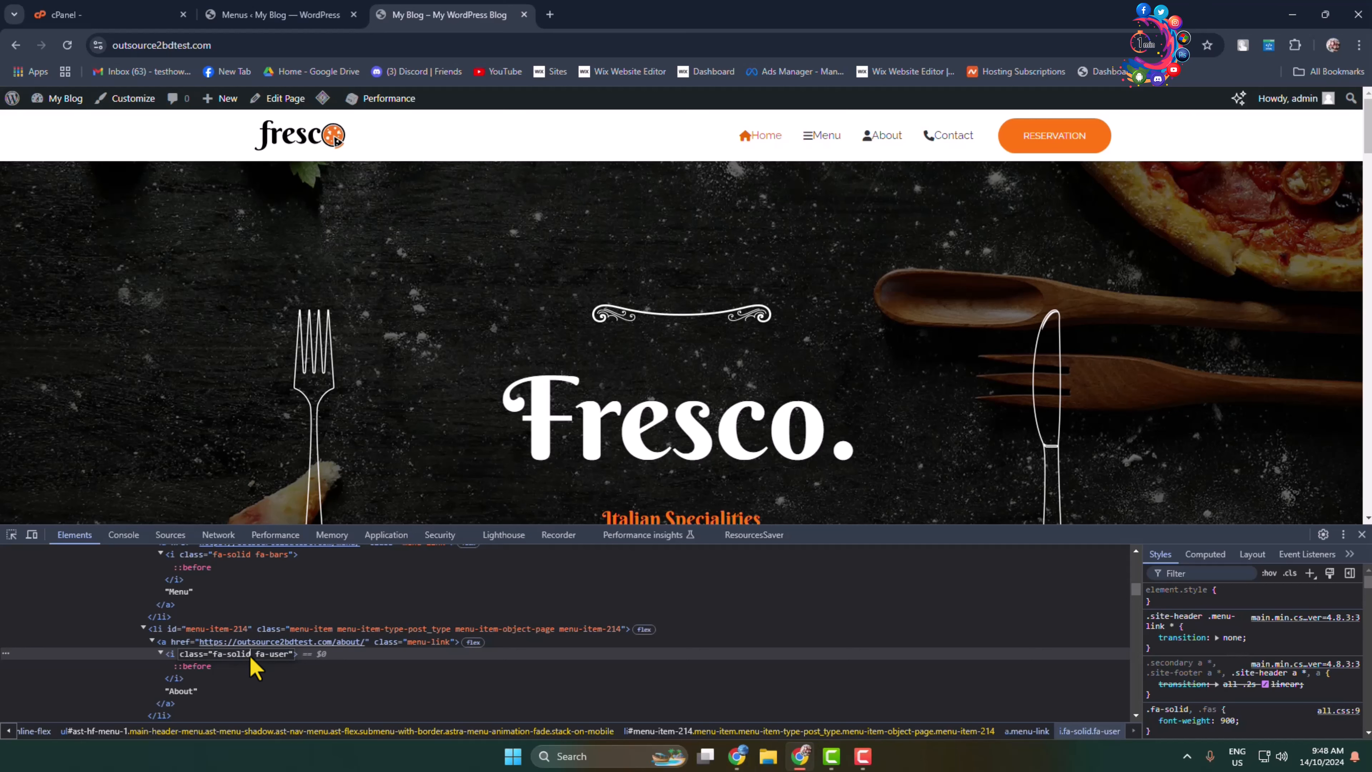
drag(250, 657, 215, 657)
click(1362, 536)
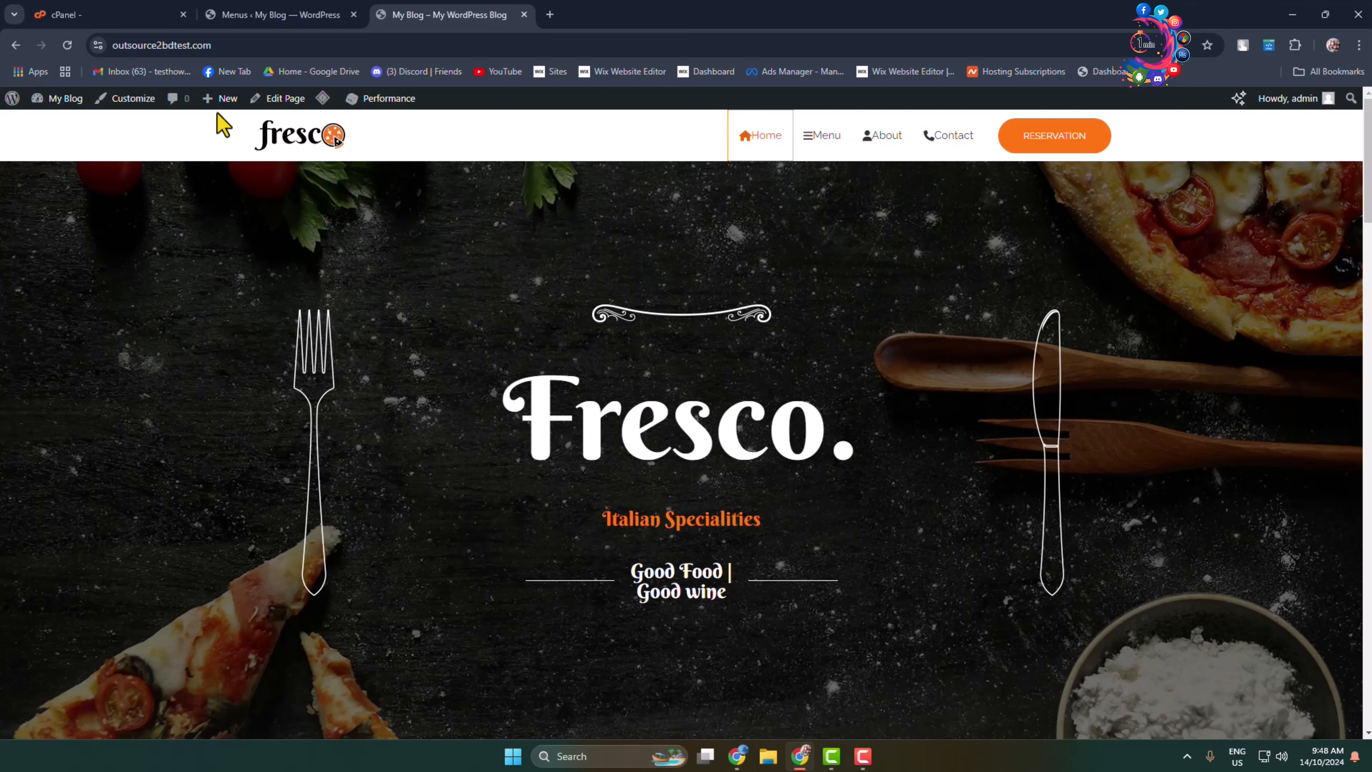
- Open the site's Additional CSS editor in the WordPress Customizer and dismiss its help text
click(139, 104)
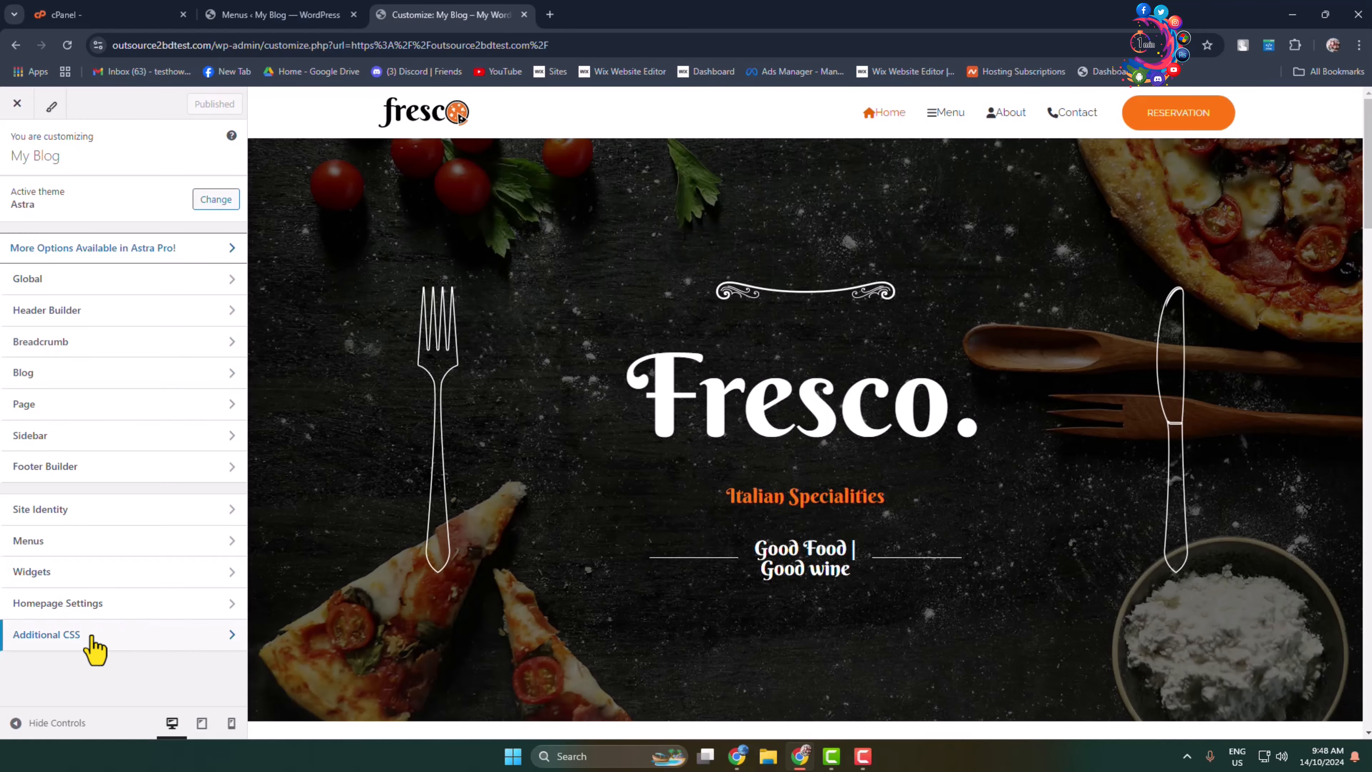
click(92, 637)
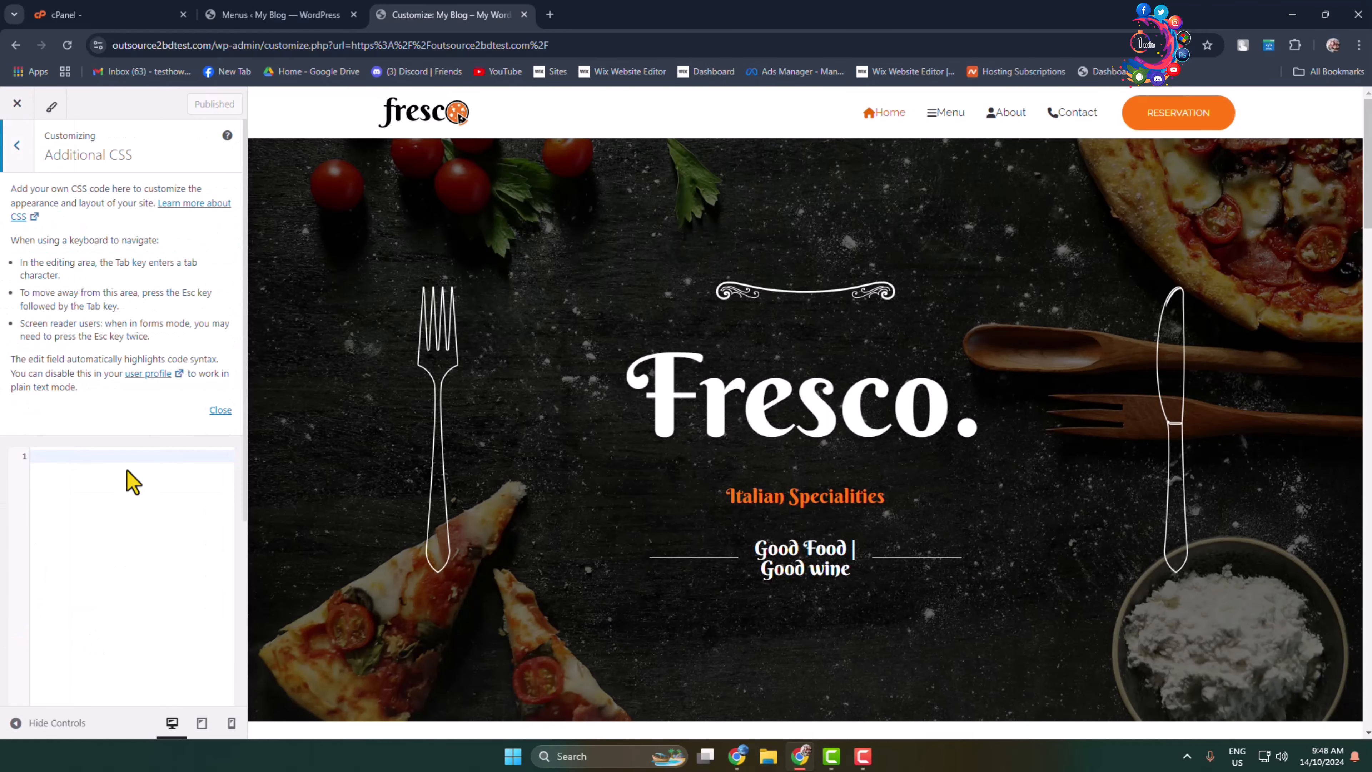
click(222, 409)
click(70, 208)
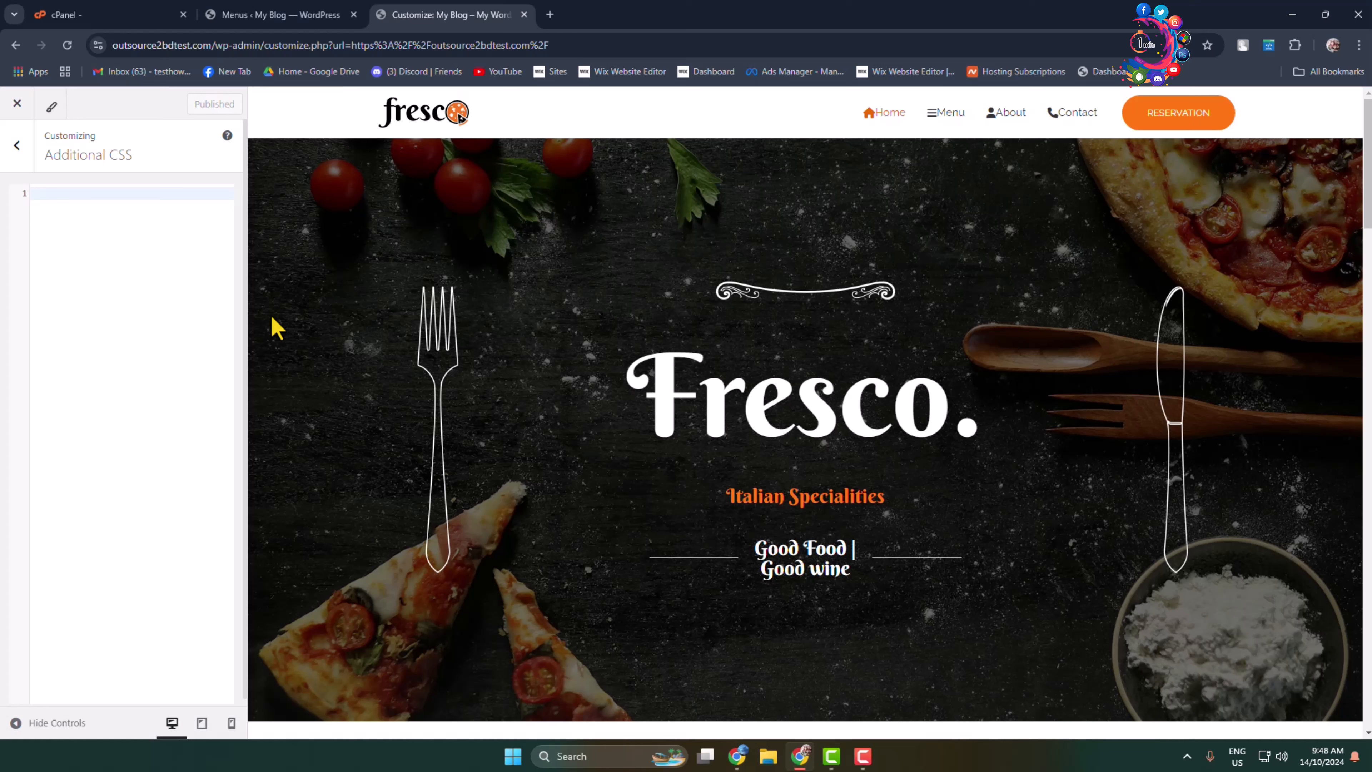
- Add a CSS rule for the .fa-solid class with a padding of 10px
text(.fa-solid)
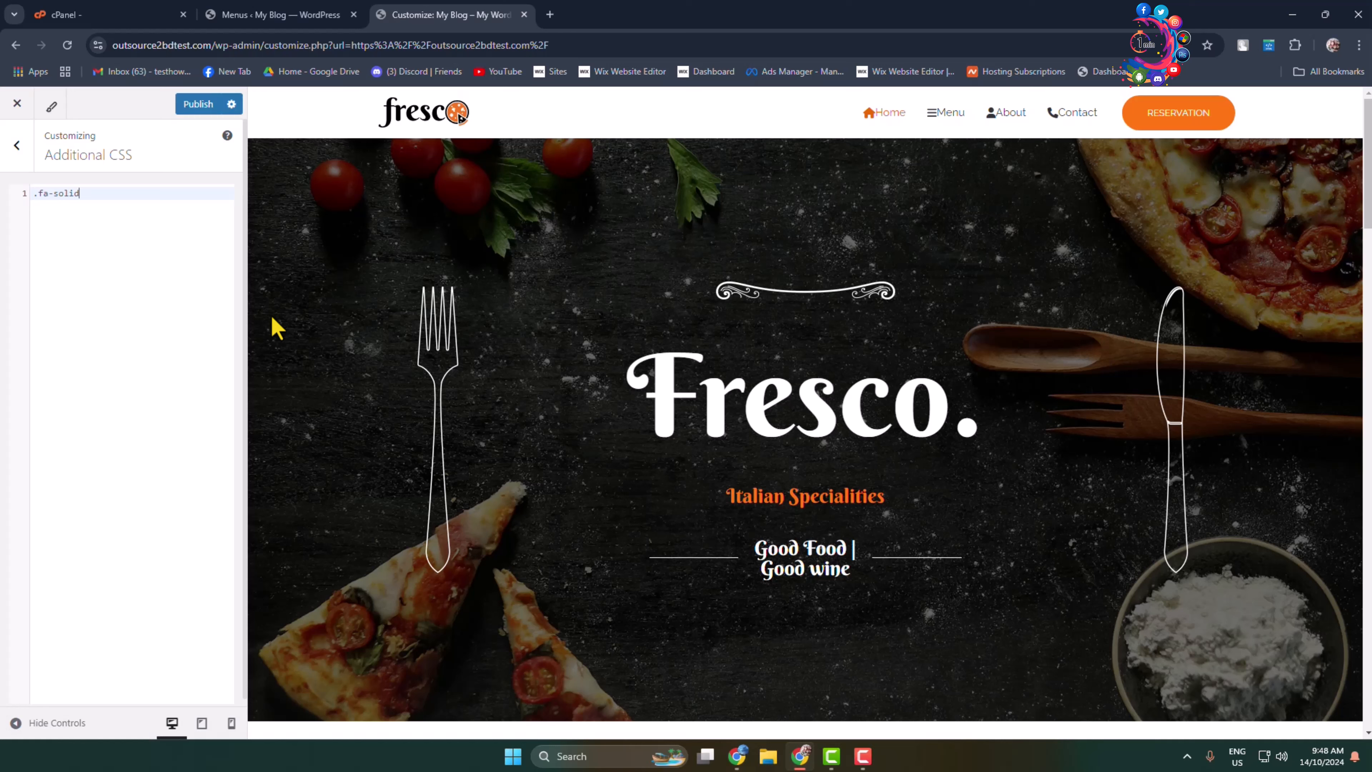
text({)
key(Return)
text(pad)
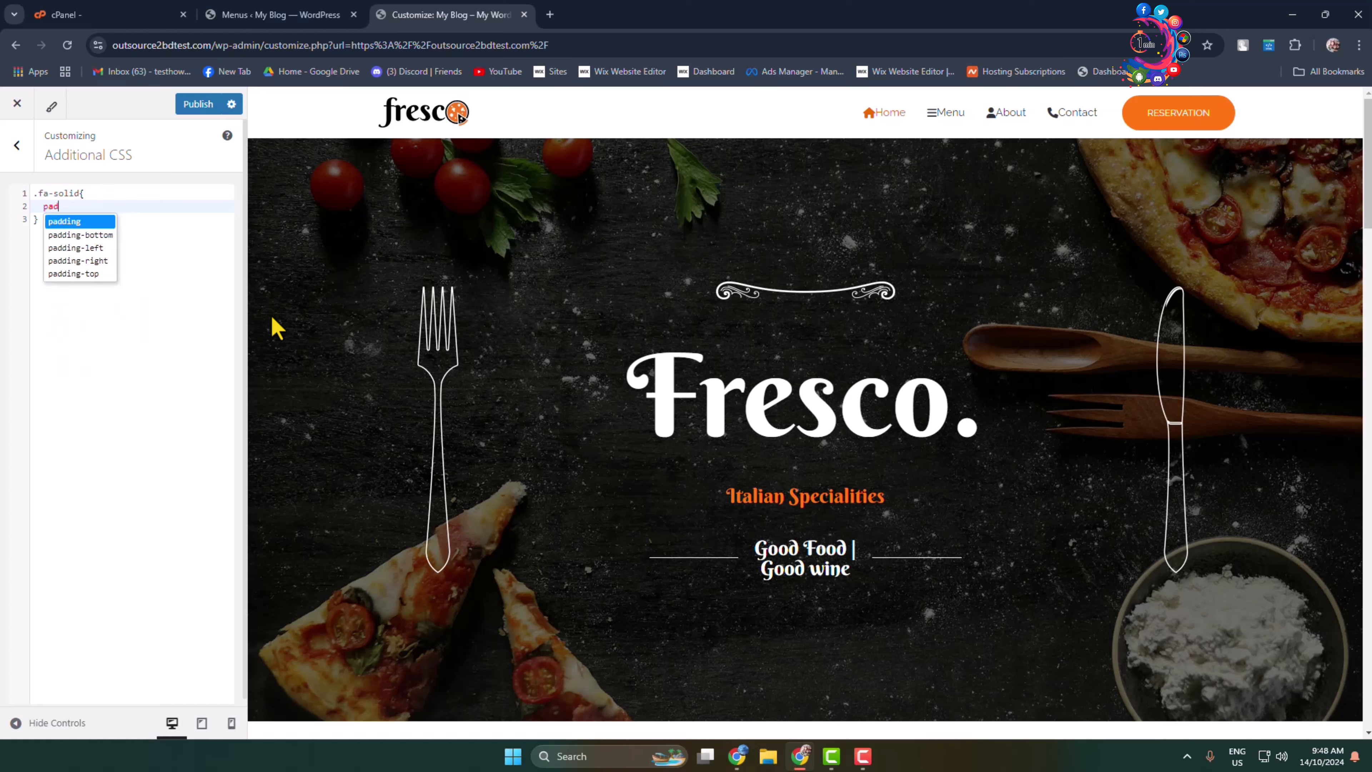
text(ding:)
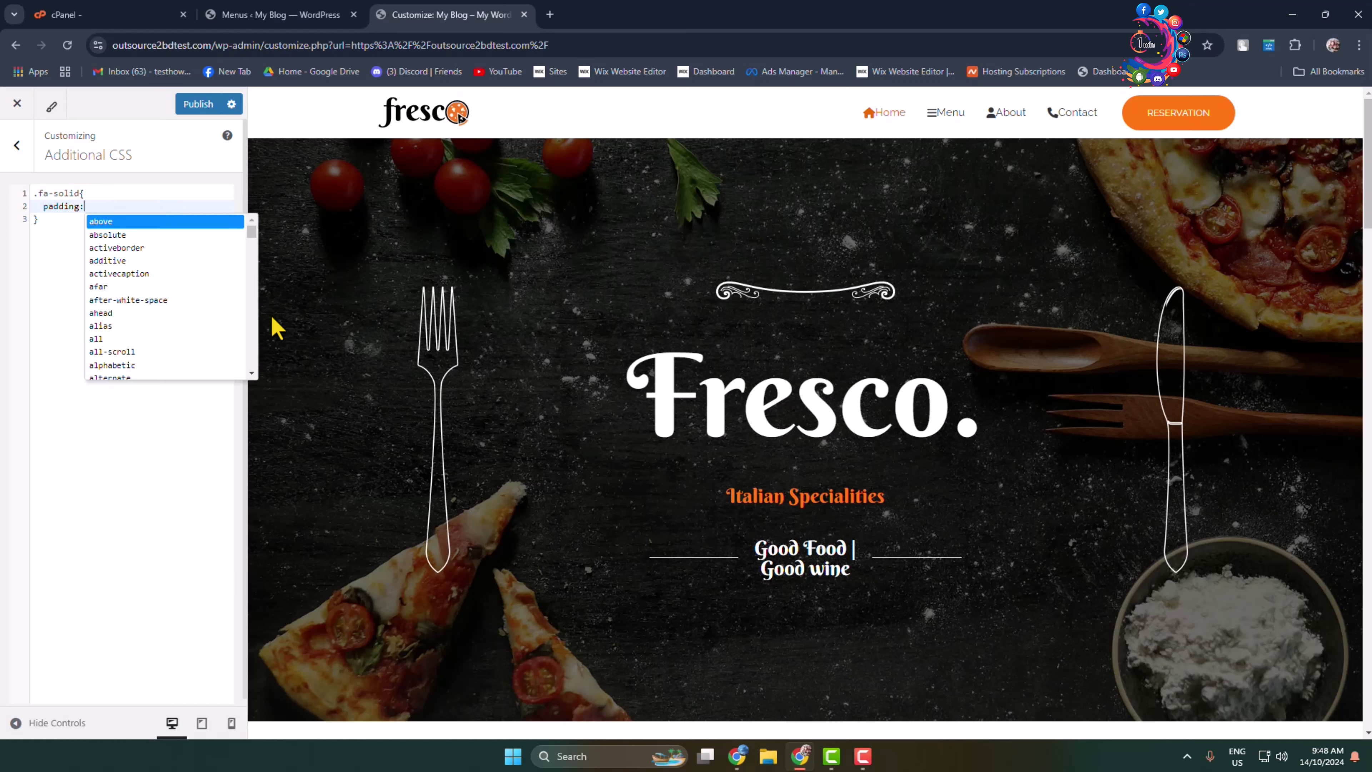
text(10px;)
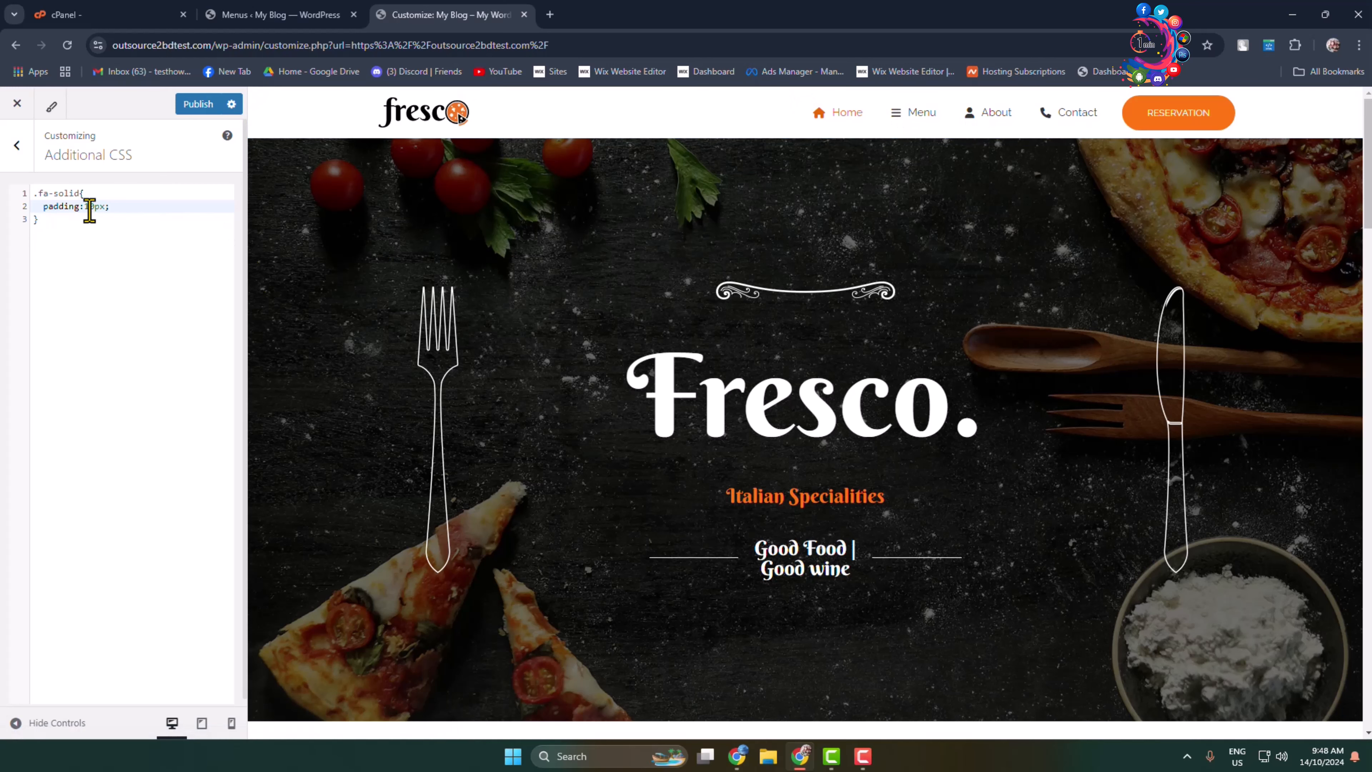
- Set the .fa-solid rule's padding to 8px and publish the change, leaving the Customizer
text(1)
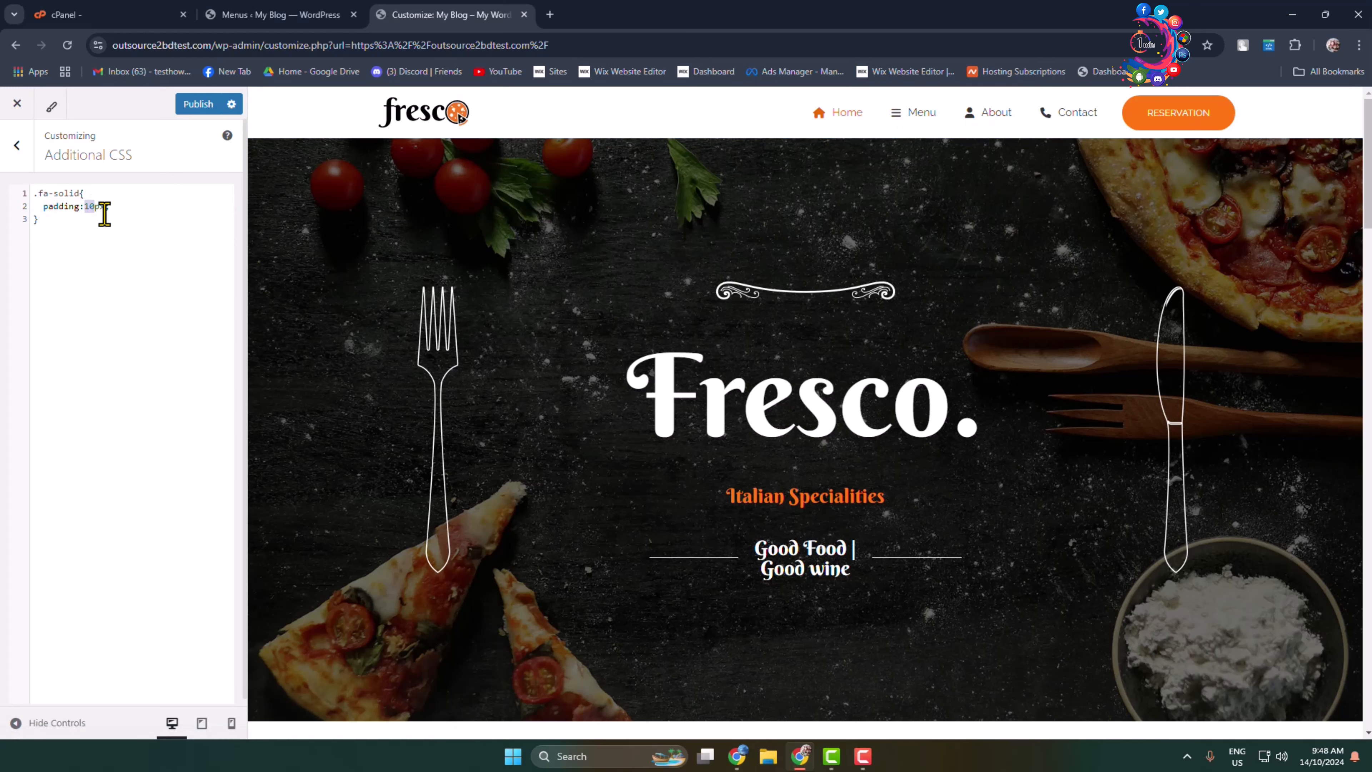
text(8)
click(108, 218)
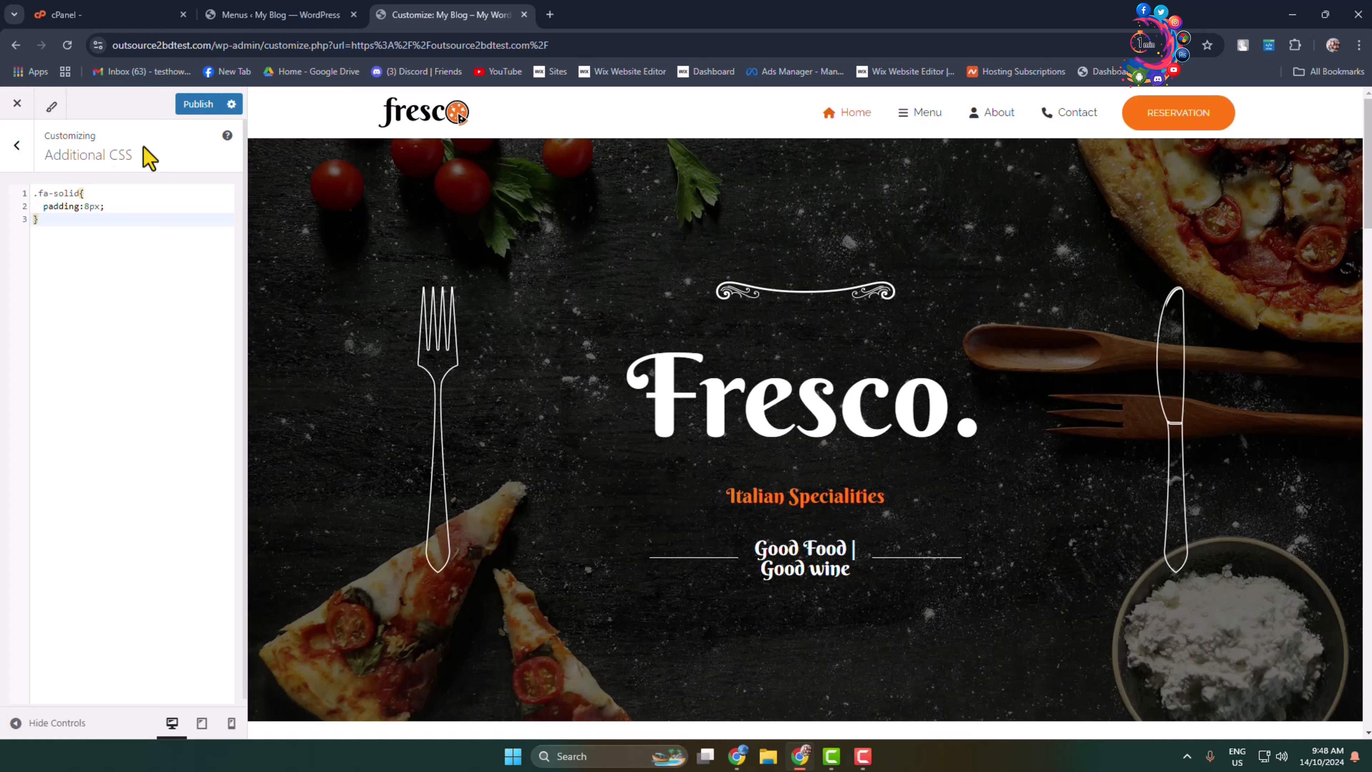
click(193, 105)
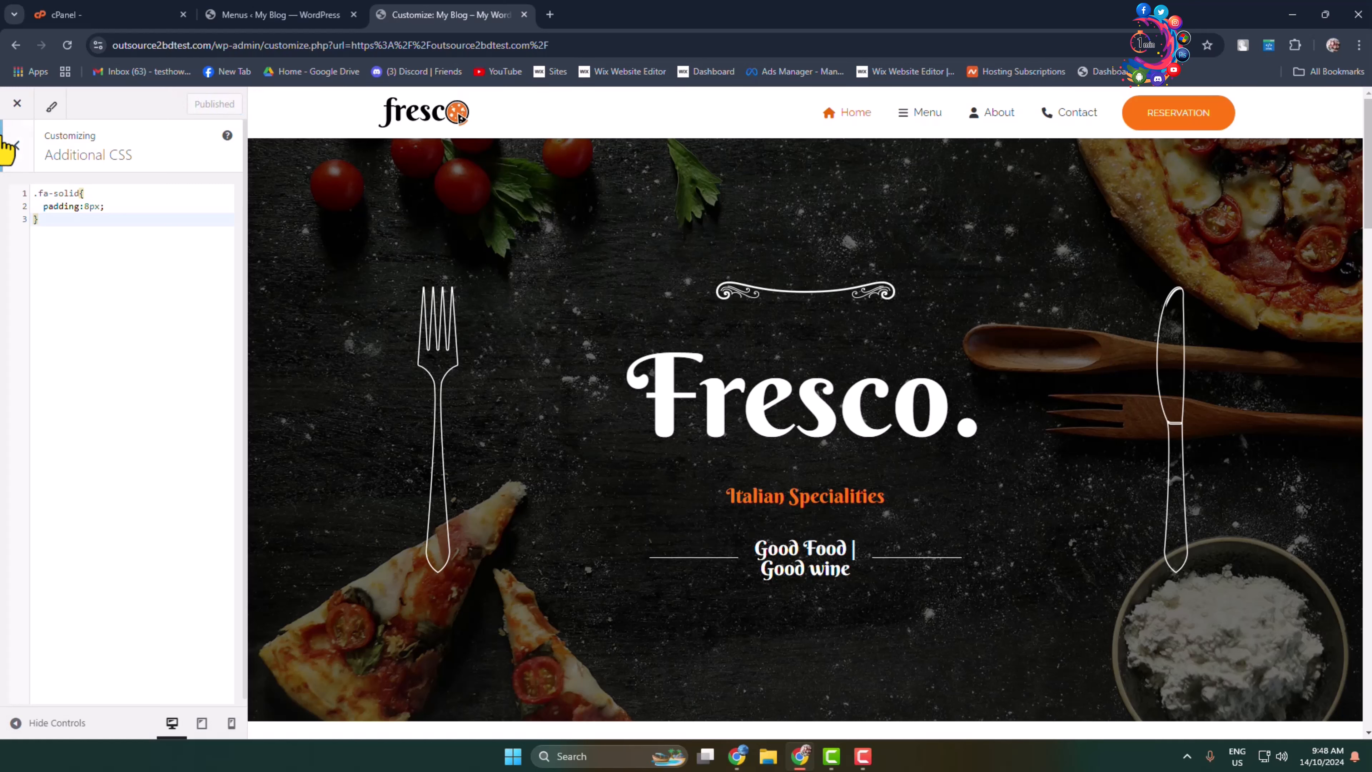
click(17, 103)
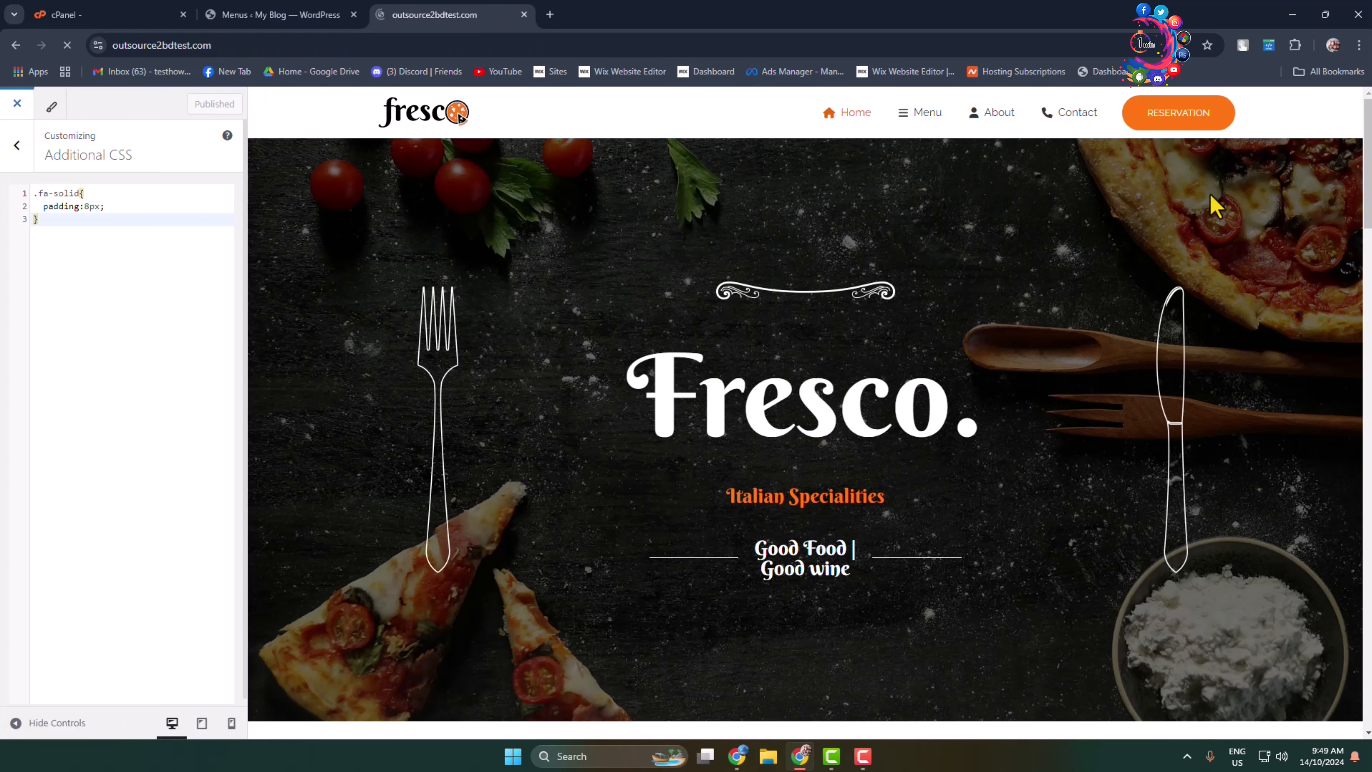